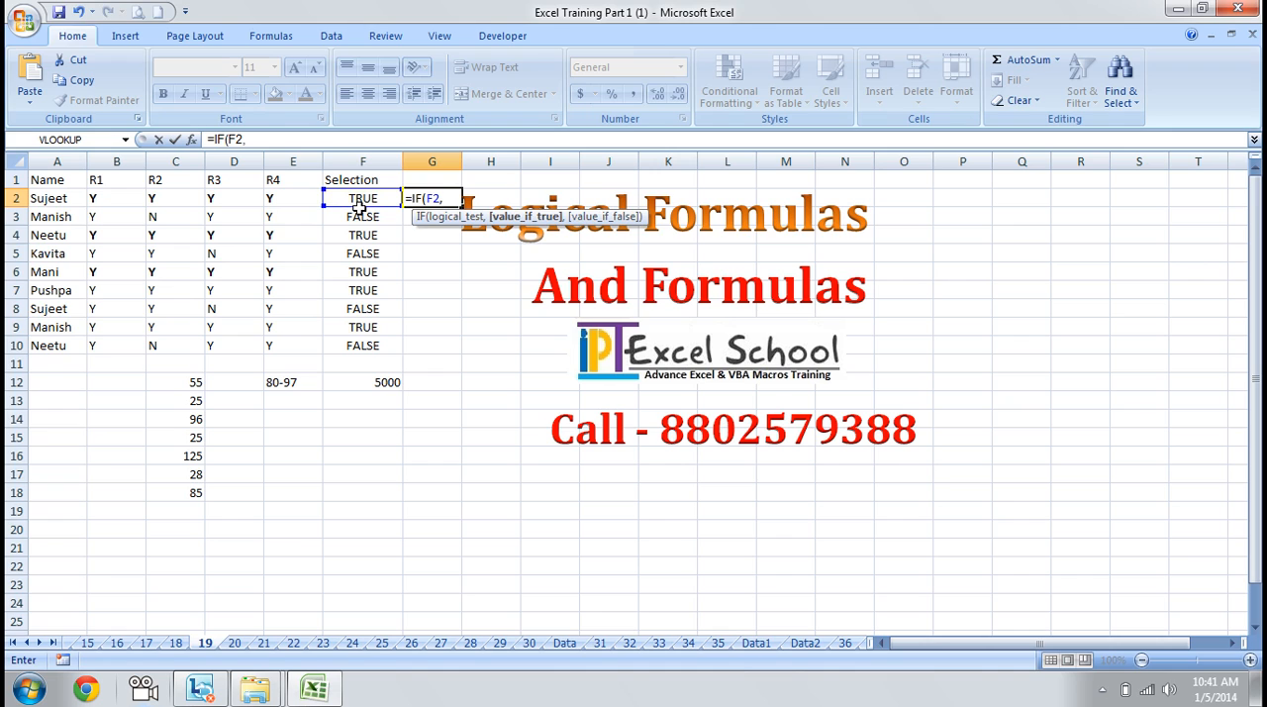
# Complete the IF formula in G2 so that it returns "Selected" when F2 is true and "Rejected" otherwise
pyautogui.write('"Selected')
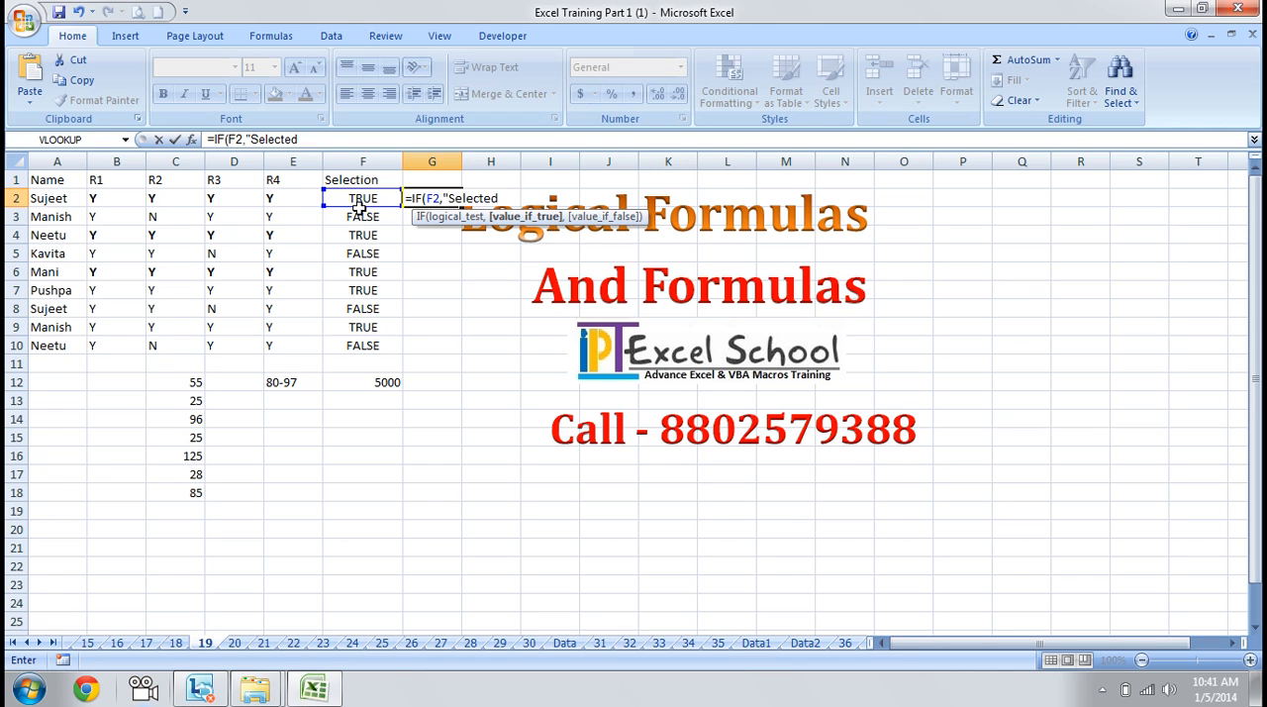
pyautogui.write('", "R')
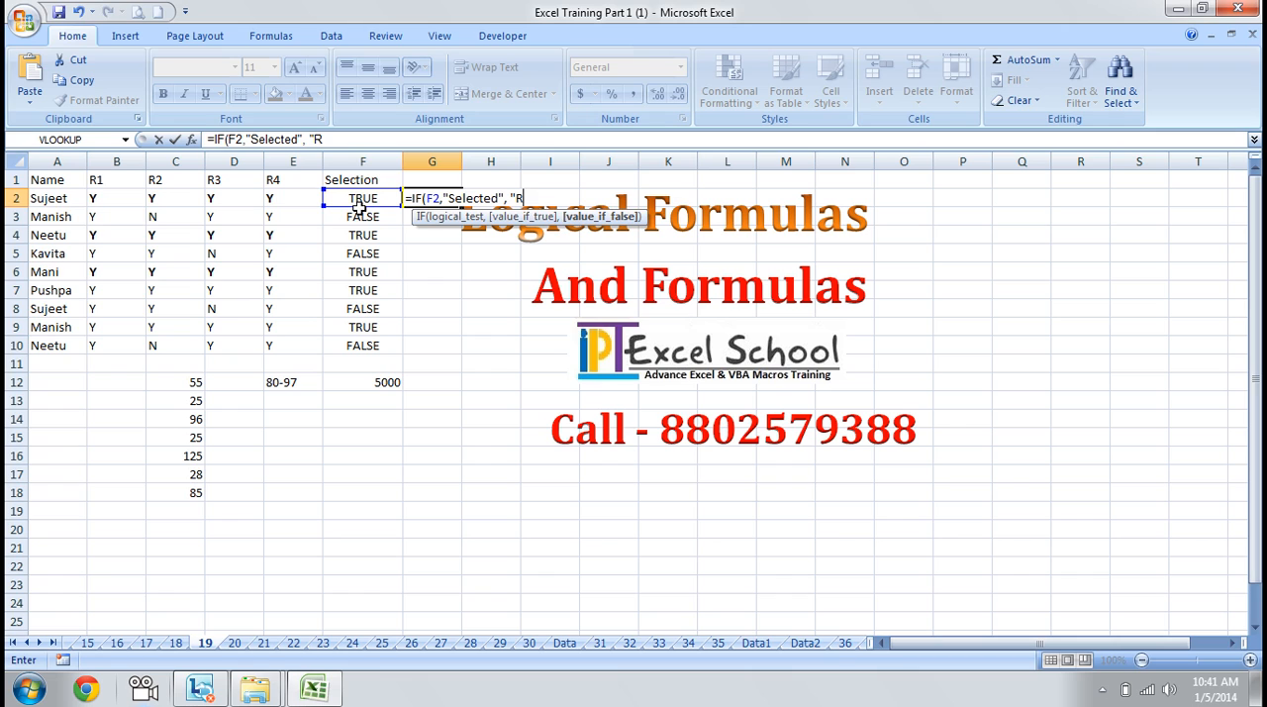
pyautogui.write('ejected")')
pyautogui.press('Return')
pyautogui.press('Up')
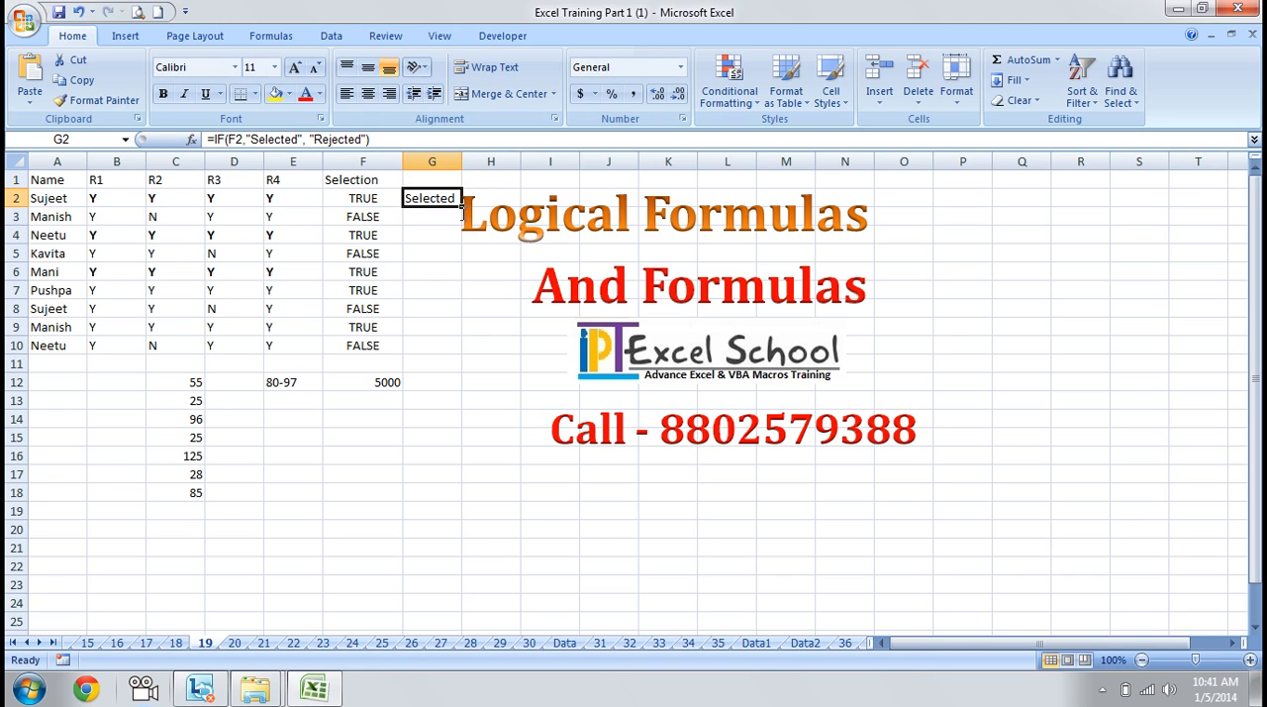
pyautogui.press('Down')
pyautogui.press('Up')
# Move the "Logical Formulas" title clear of column G and fill the G2 formula down to G10
pyautogui.click(491, 205)
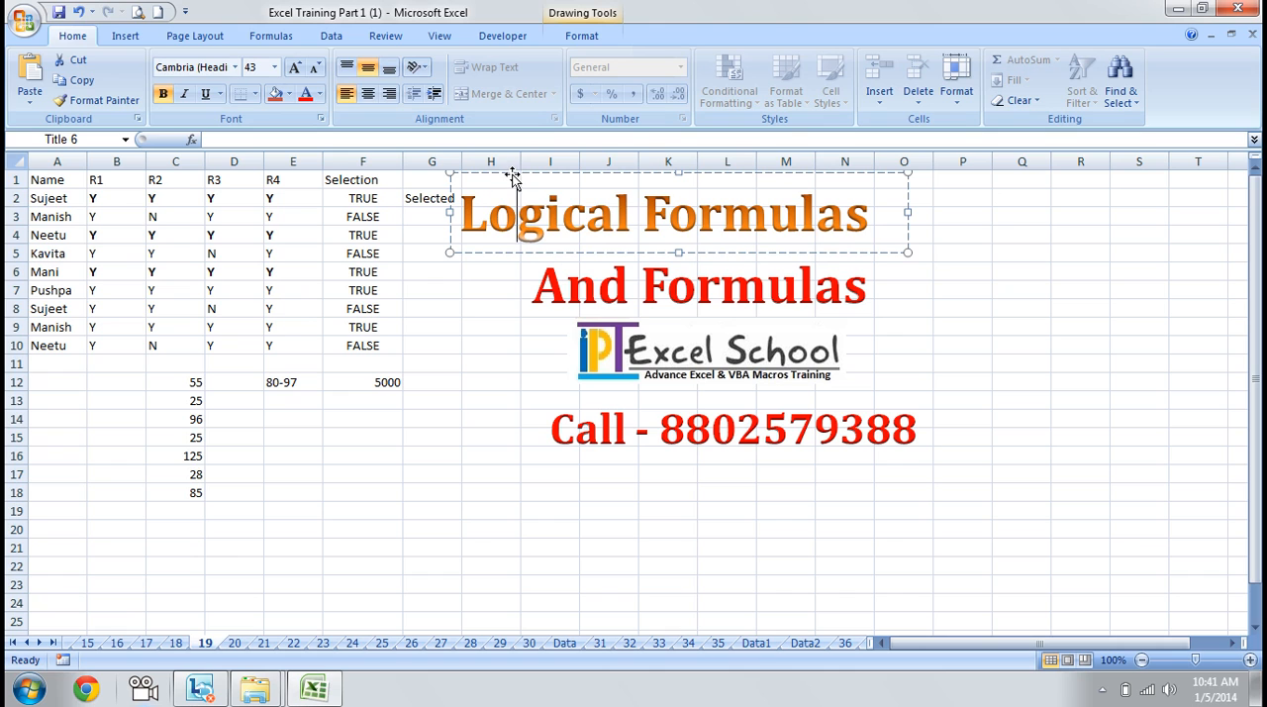
pyautogui.moveTo(508, 176)
pyautogui.mouseDown()
pyautogui.moveTo(461, 207)
pyautogui.moveTo(458, 359)
pyautogui.mouseUp()
pyautogui.click(450, 200)
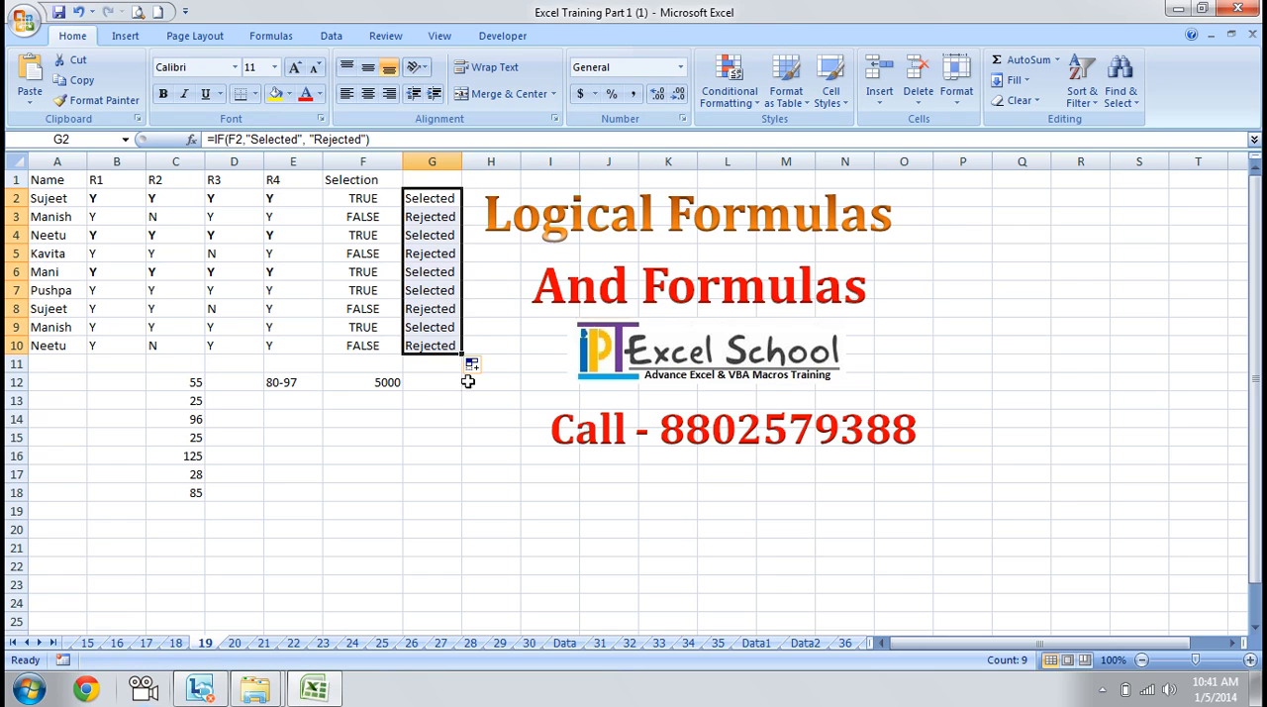
pyautogui.click(448, 340)
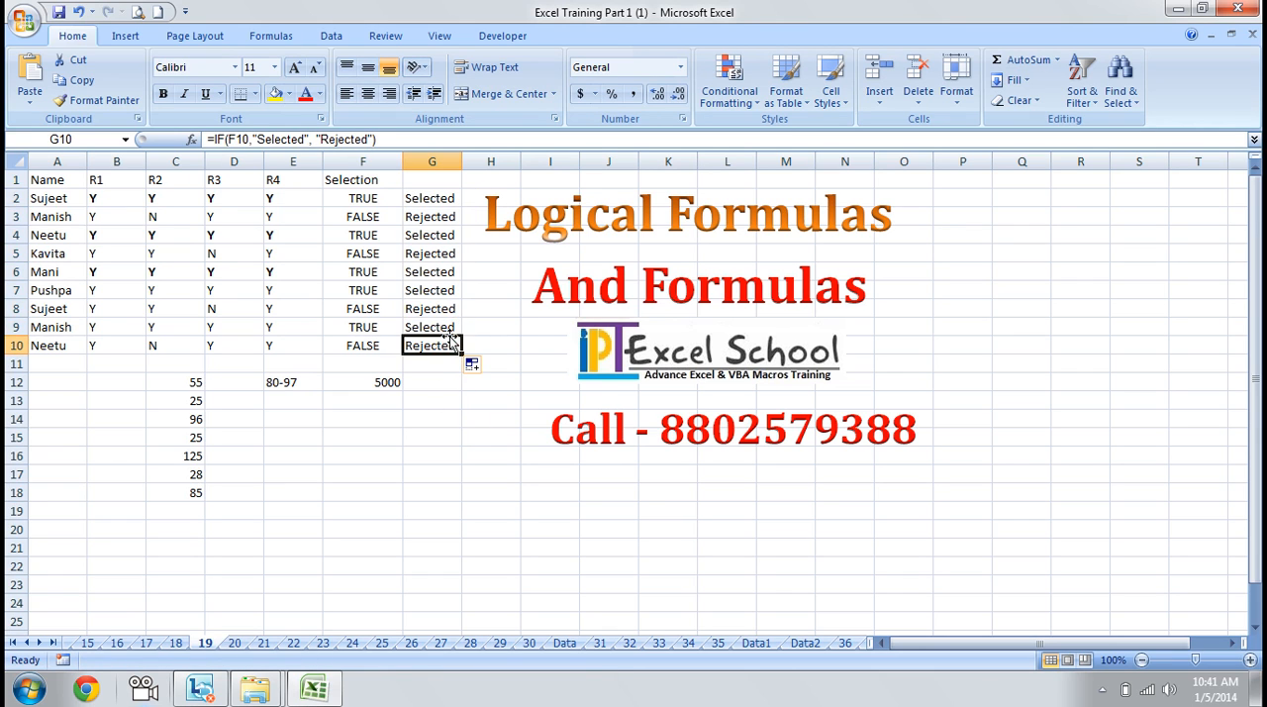
# Make the result in cell G2 bold
pyautogui.press('Up')
pyautogui.press('Up')
pyautogui.press('Up')
pyautogui.press('Up')
pyautogui.press('Up')
pyautogui.press('Up')
pyautogui.press('Up')
pyautogui.press('Up')
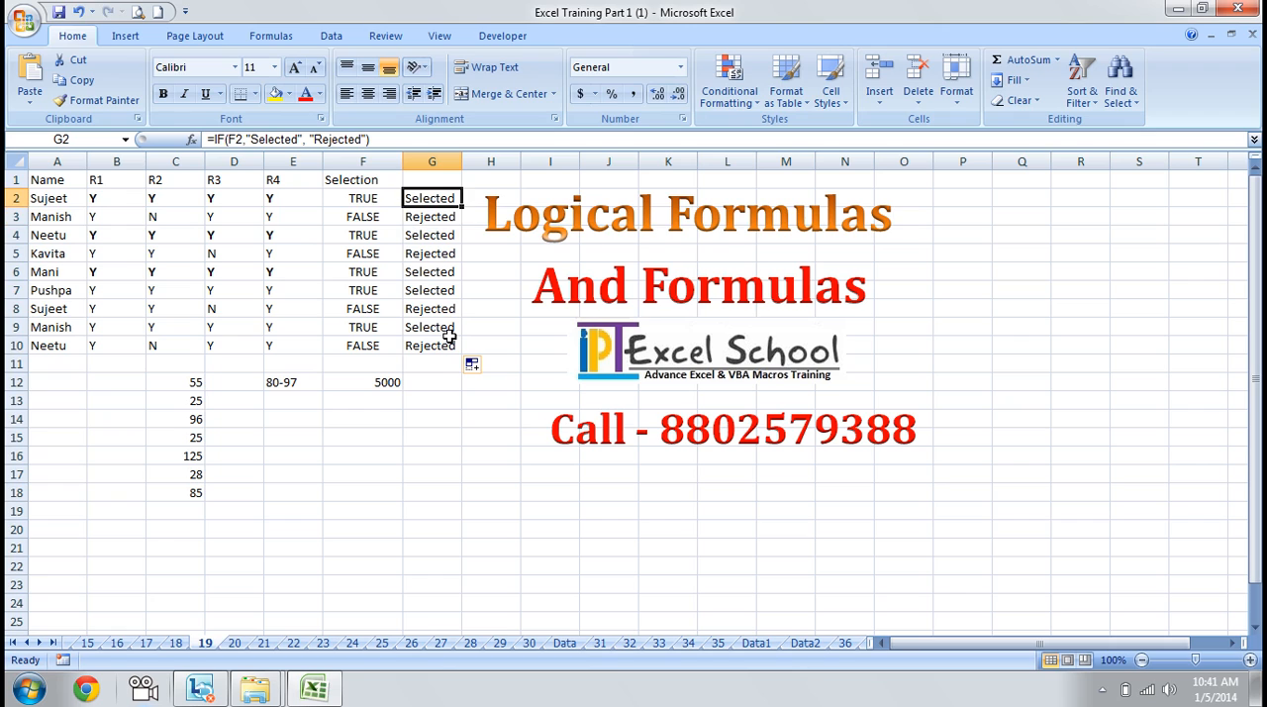
pyautogui.hotkey('ctrl', 'b')
pyautogui.press('Down')
pyautogui.press('Down')
pyautogui.press('Down')
pyautogui.press('Up')
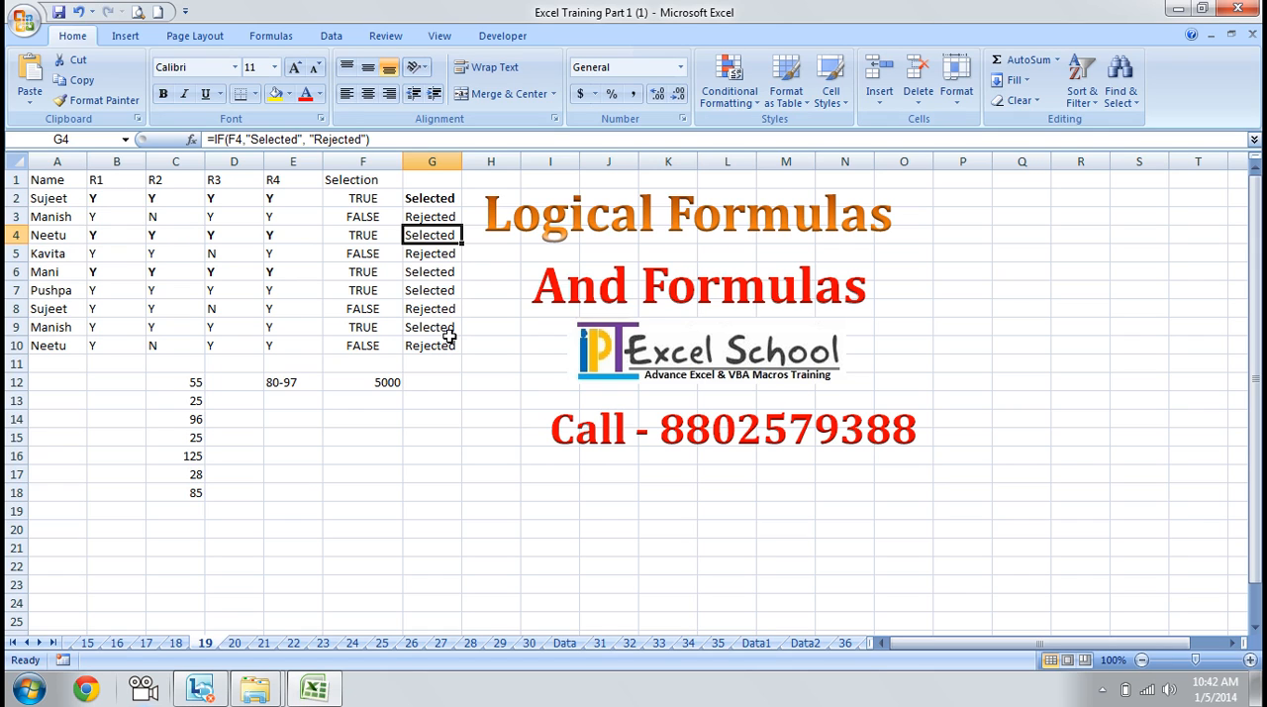
pyautogui.press('Up')
pyautogui.press('Up')
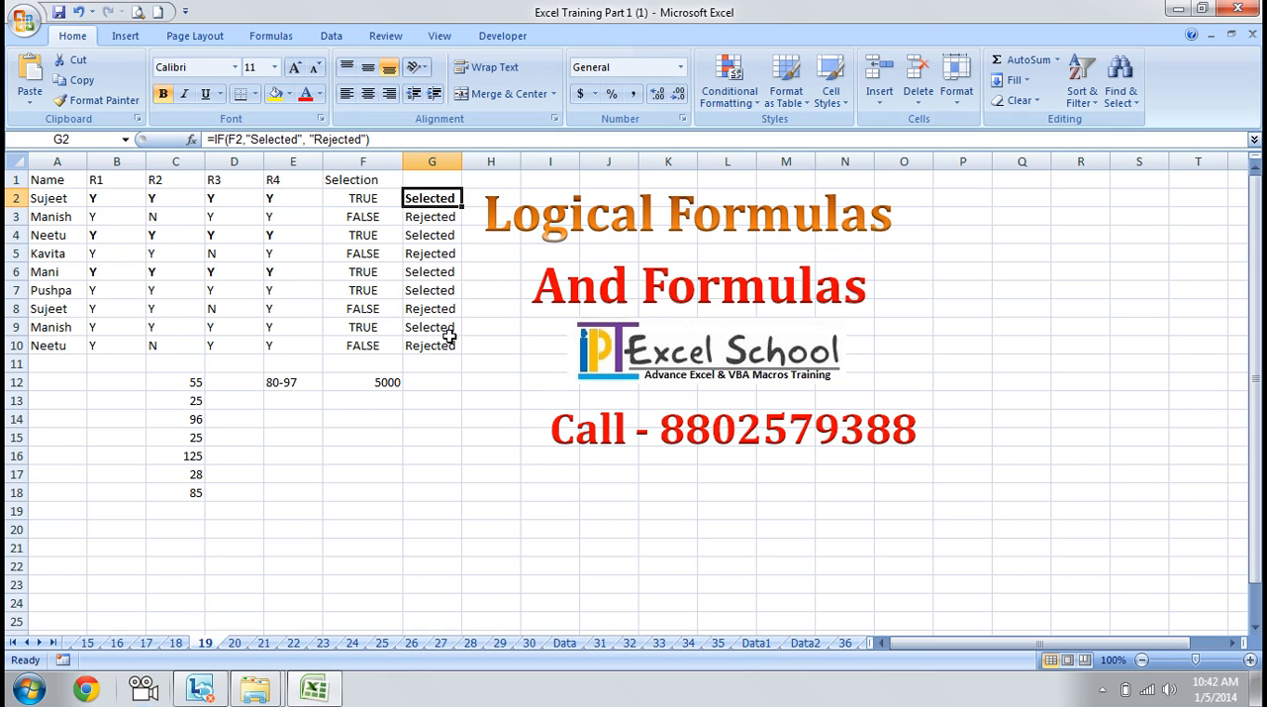
# Clear the contents of F2:G10 to empty both the AND and the IF result columns
pyautogui.press('Left')
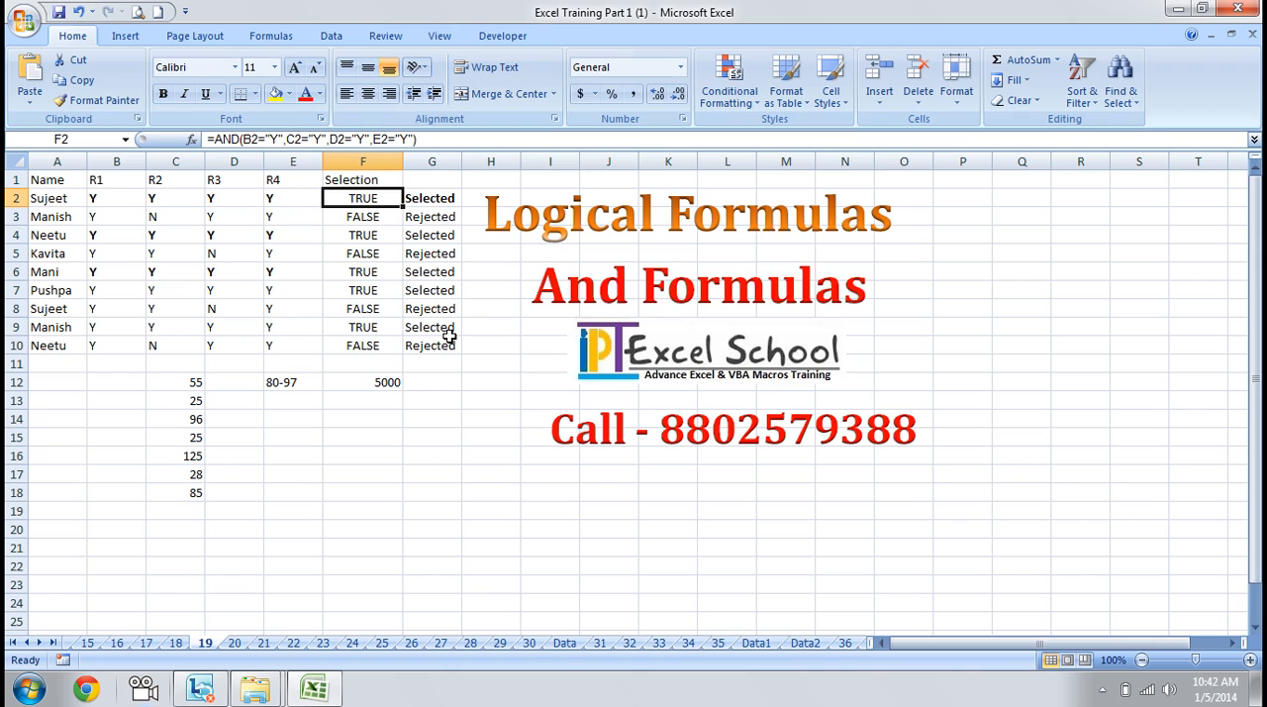
pyautogui.press('Right')
pyautogui.press('Left')
pyautogui.hotkey('shift', 'Right')
pyautogui.hotkey('ctrl', 'shift', 'Down')
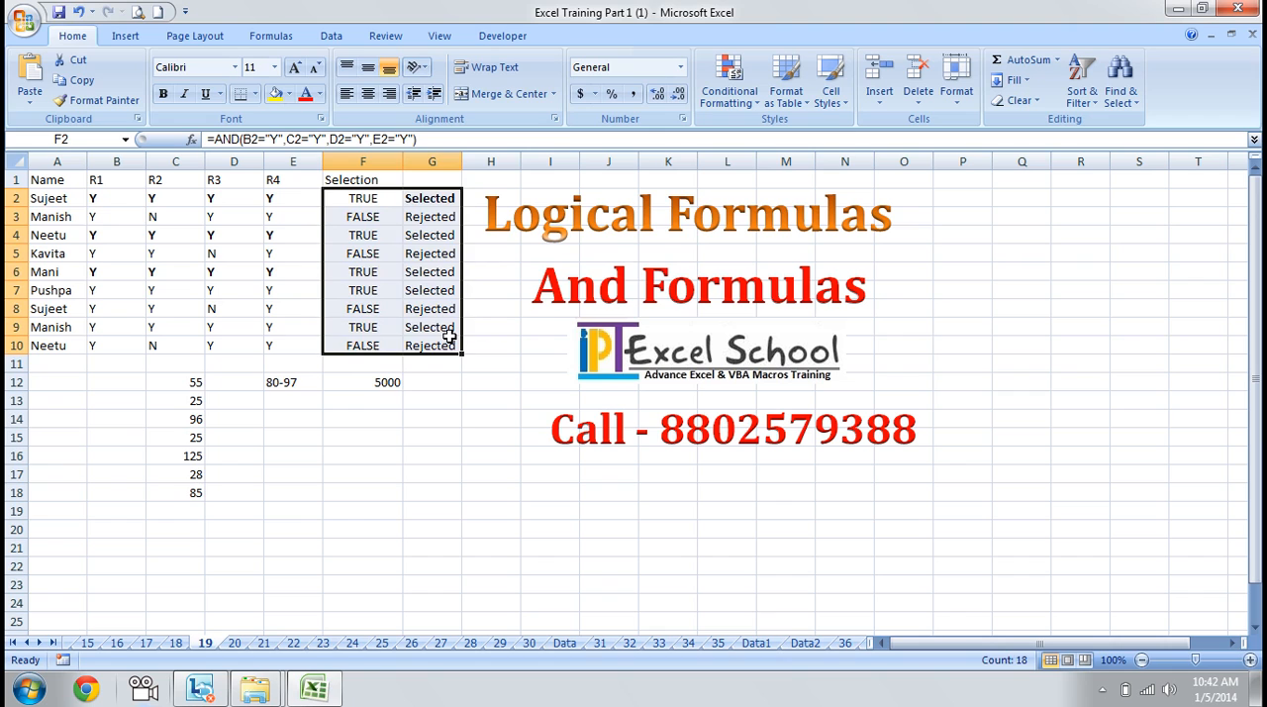
pyautogui.press('Delete')
pyautogui.press('Up')
pyautogui.press('Down')
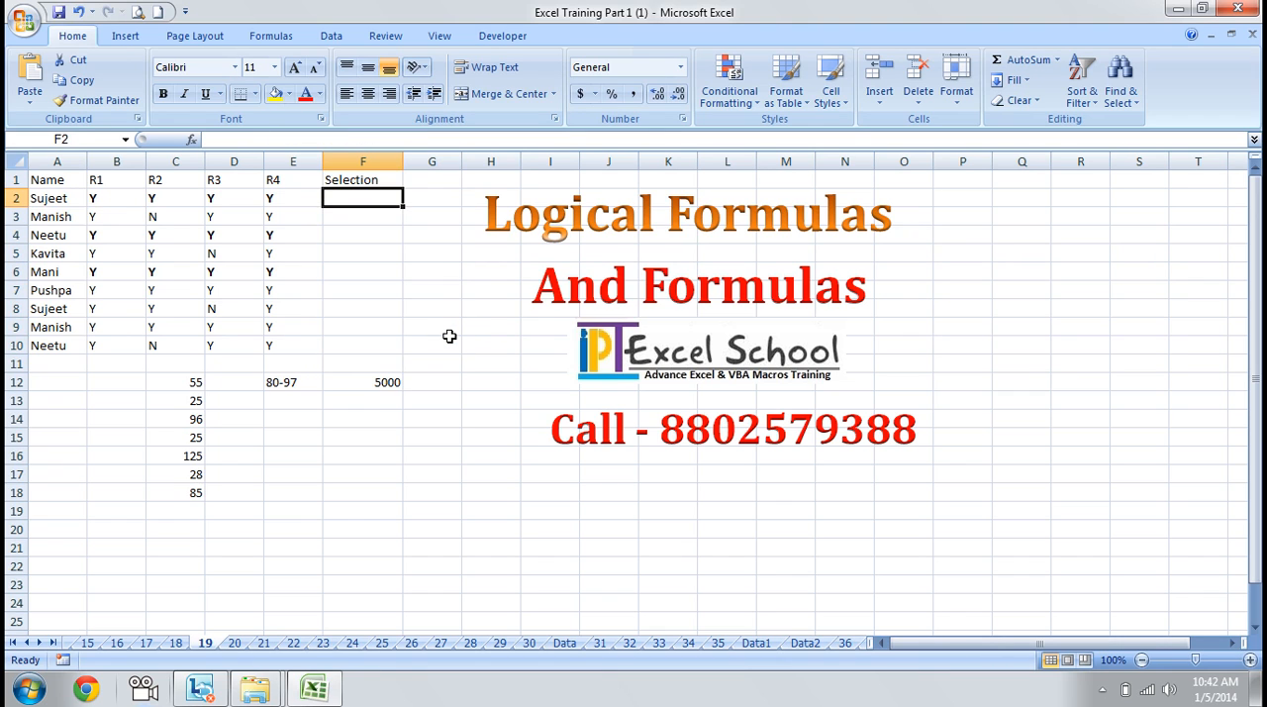
# Start a nested IF(AND( formula in F2 with the conditions B2="Y" and C2="Y"
pyautogui.write('=if')
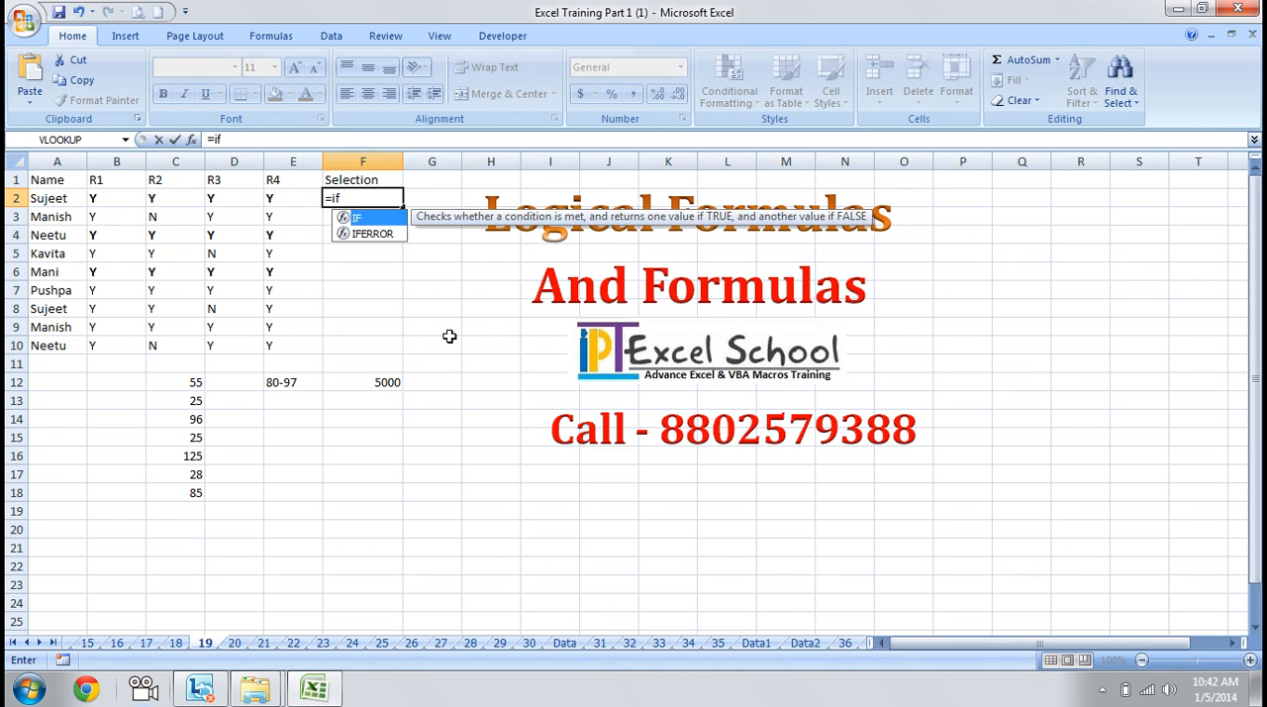
pyautogui.press('Tab')
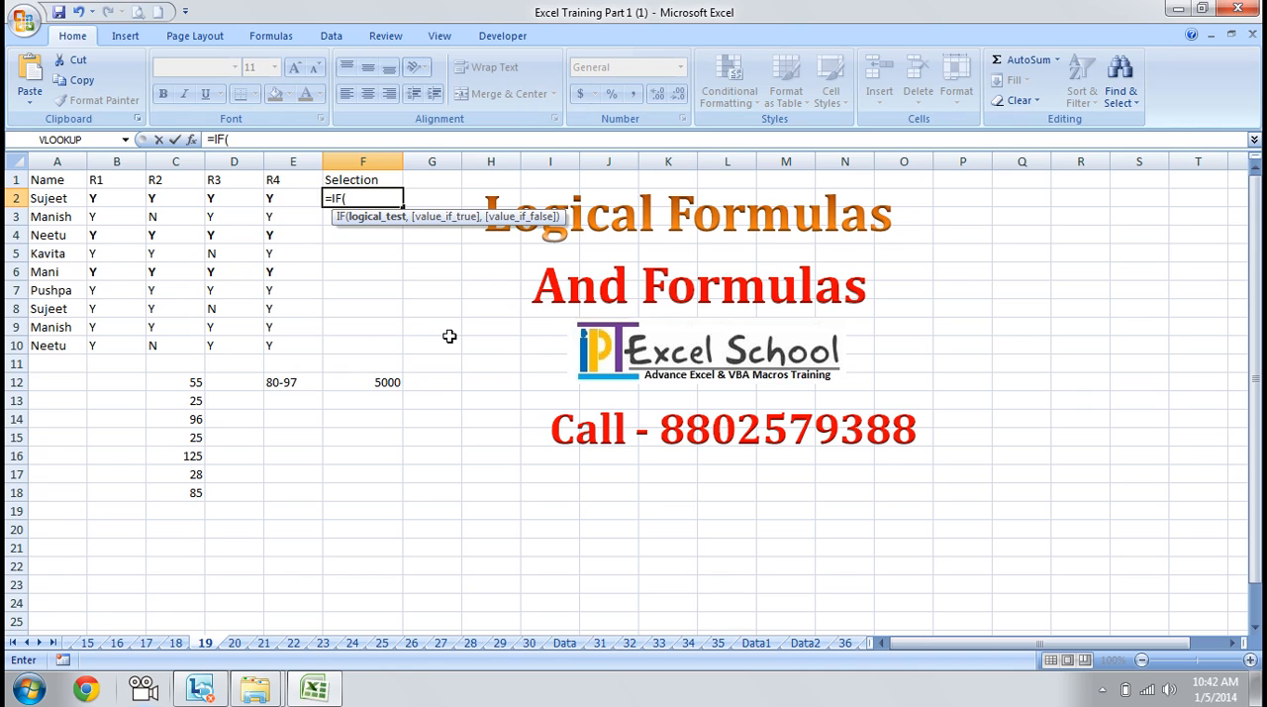
pyautogui.write('and')
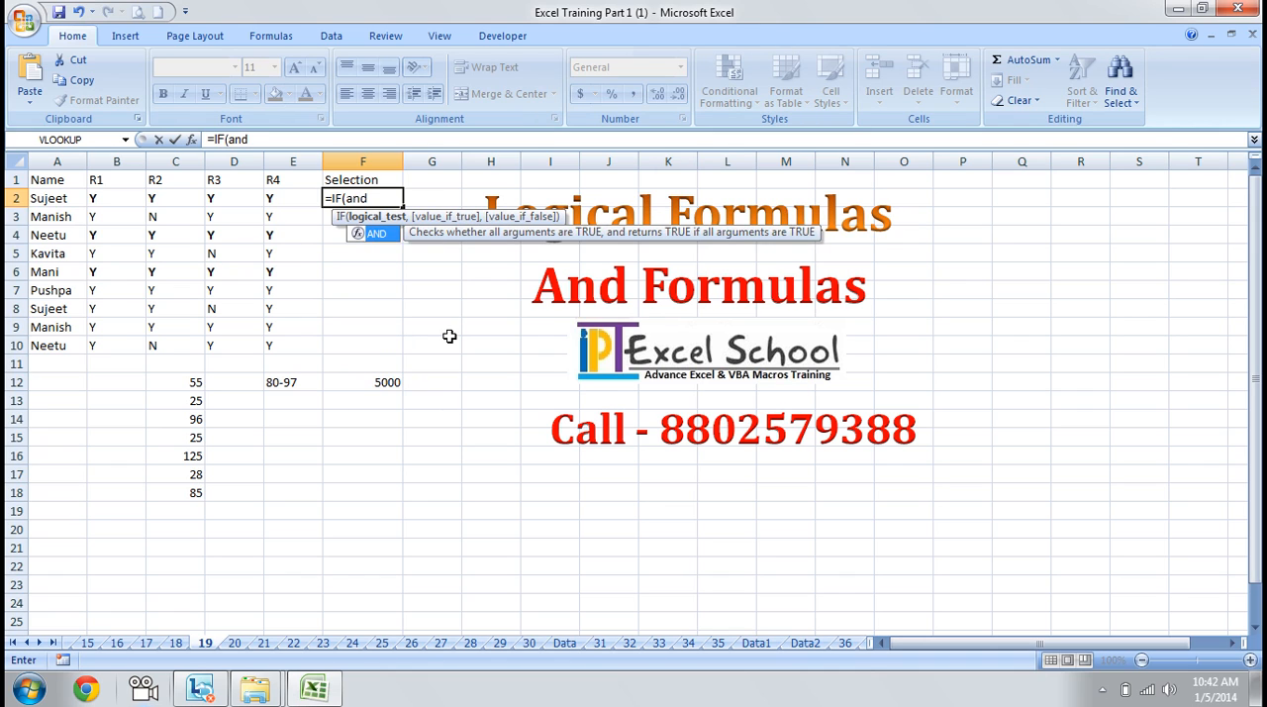
pyautogui.press('Tab')
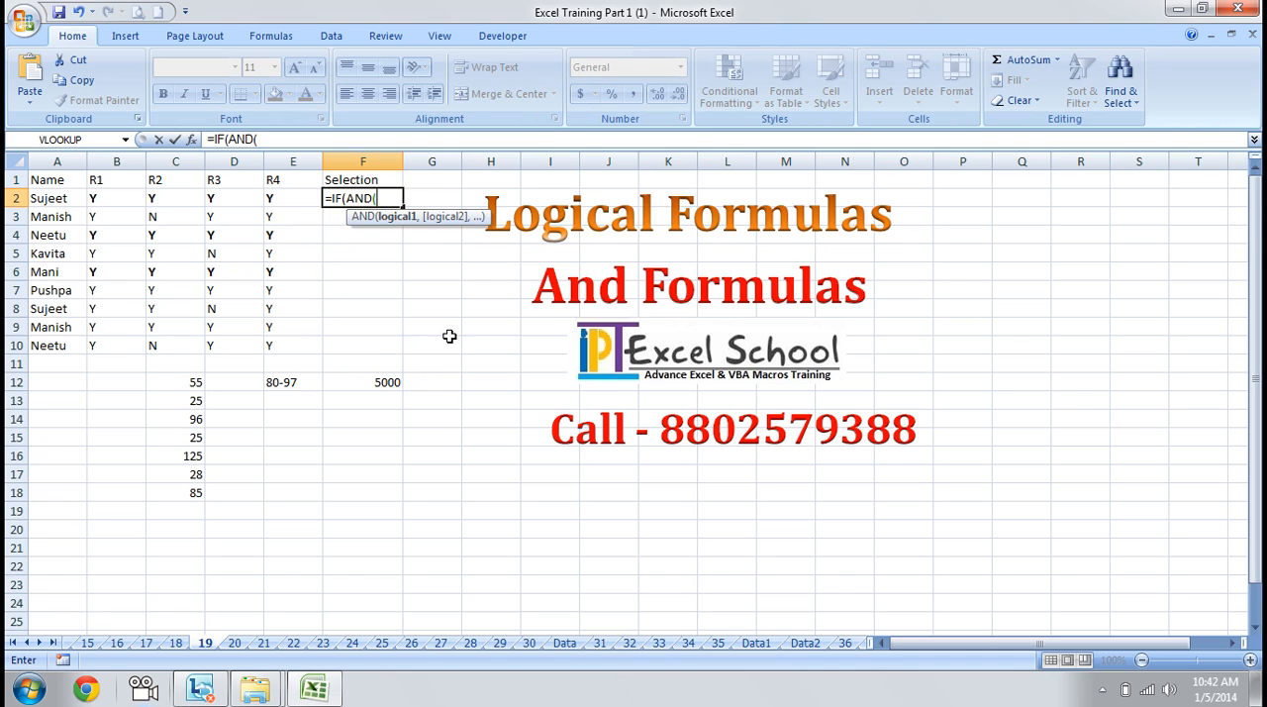
pyautogui.click(112, 195)
pyautogui.write('="Y",')
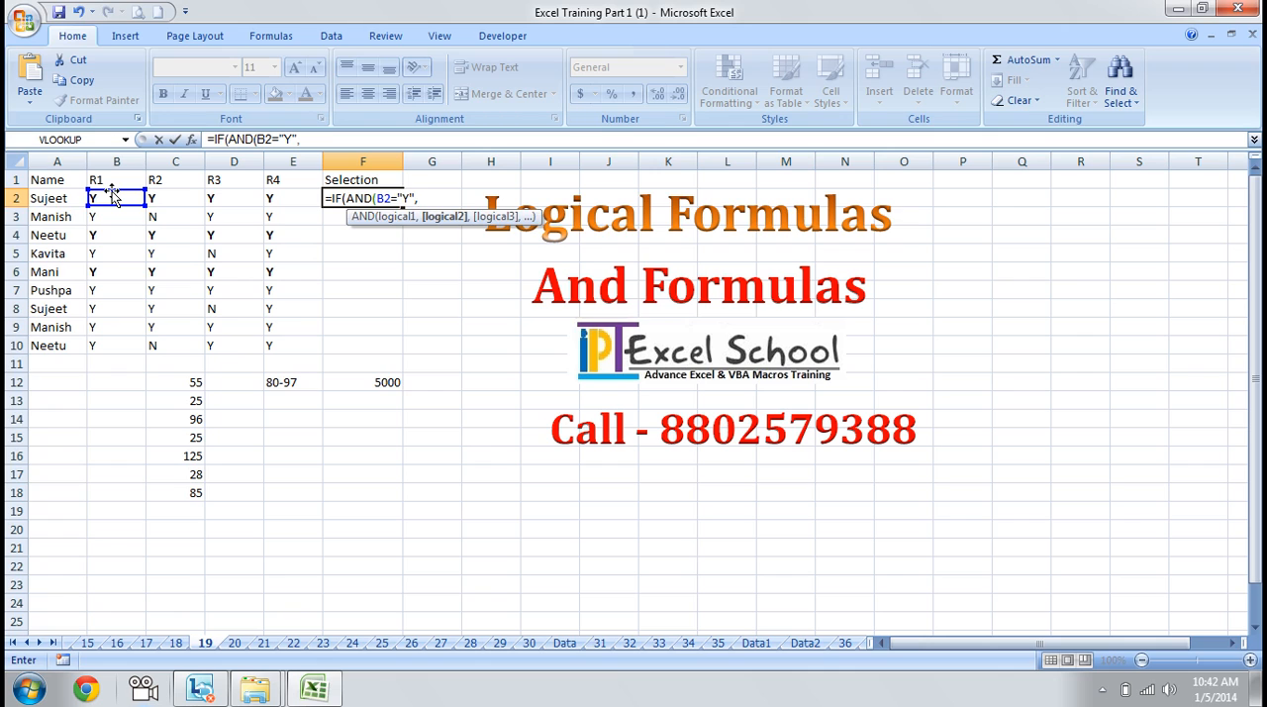
pyautogui.click(170, 204)
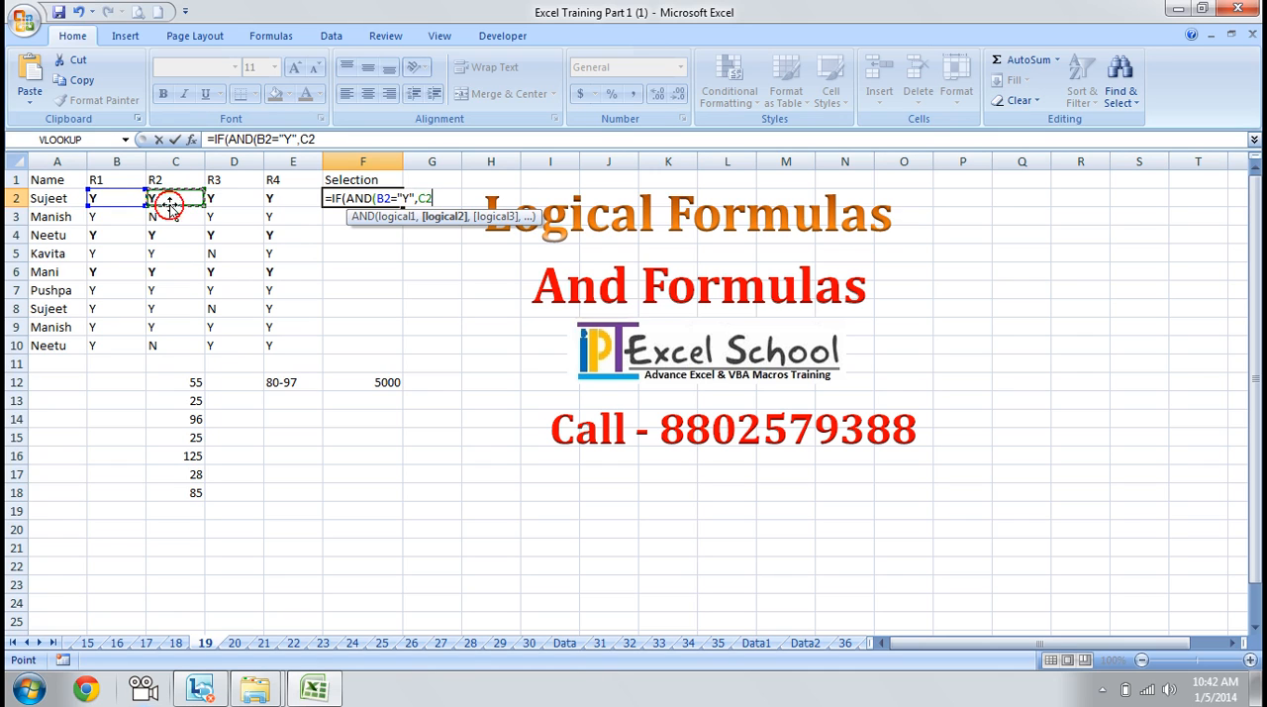
pyautogui.write('="Y"')
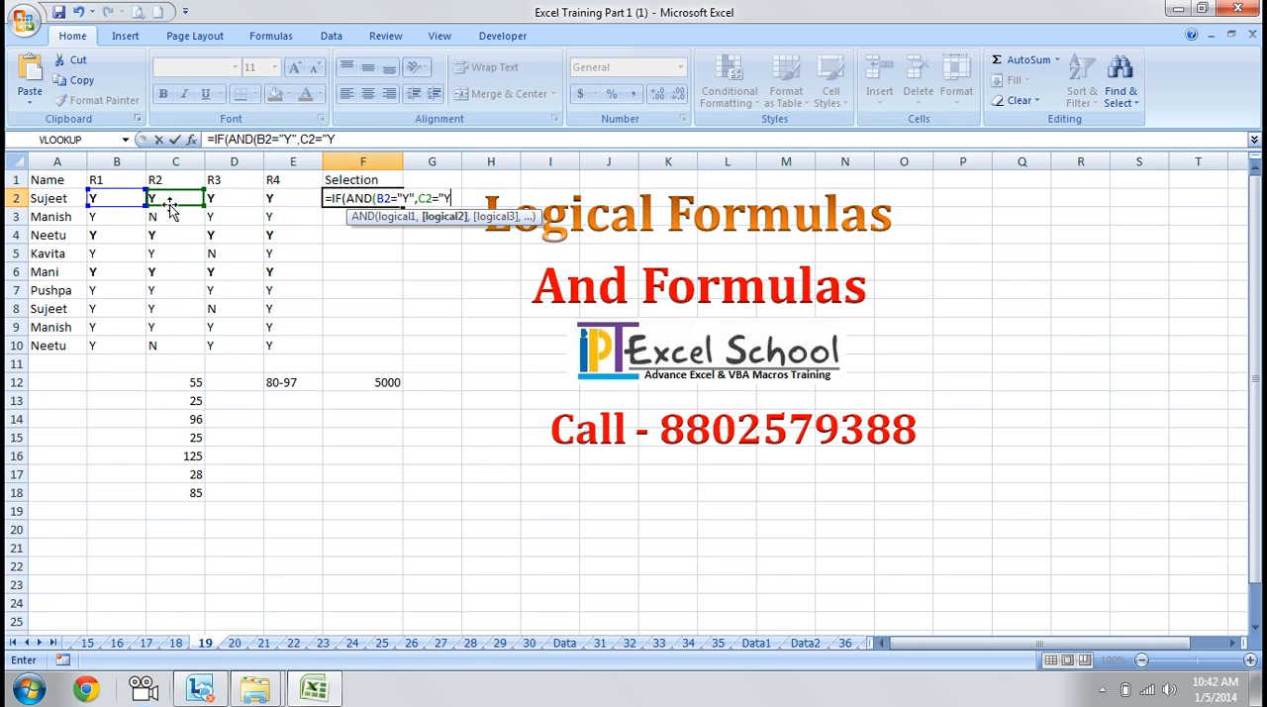
pyautogui.write(',')
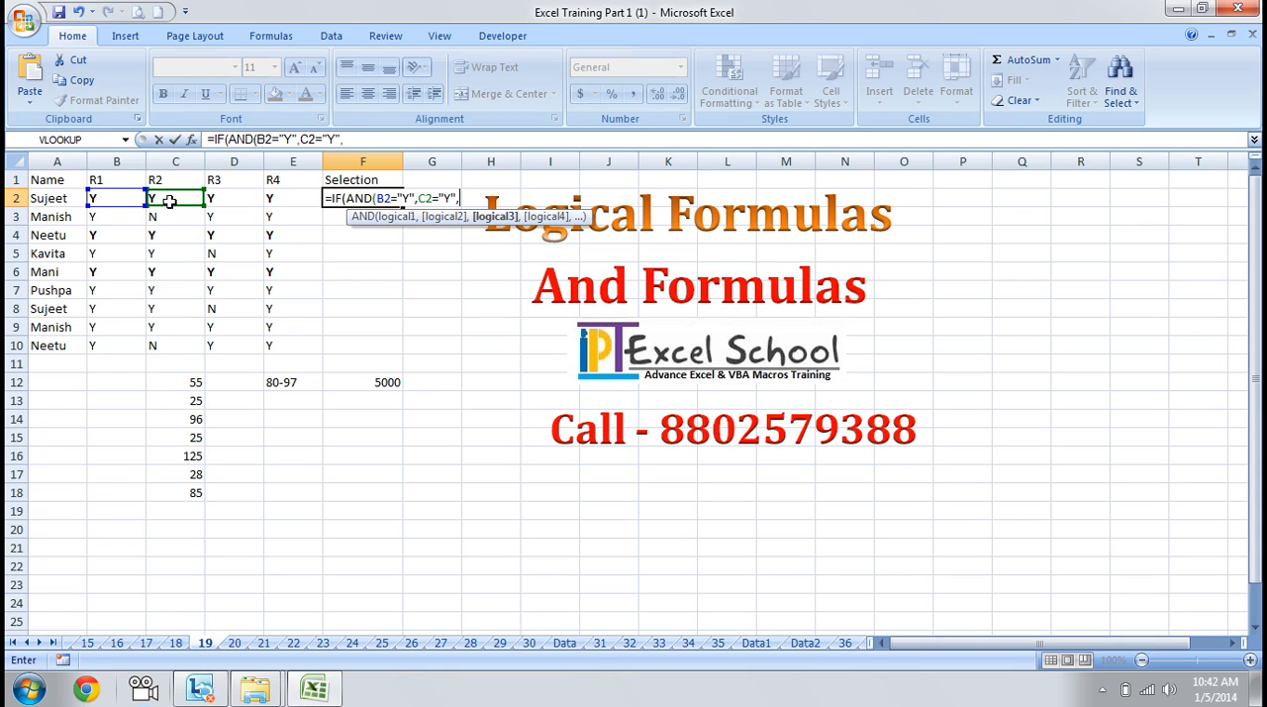
# Add the conditions D2="y" and E2="y" to the formula in F2 and close the AND test
pyautogui.click(240, 199)
pyautogui.write('="y')
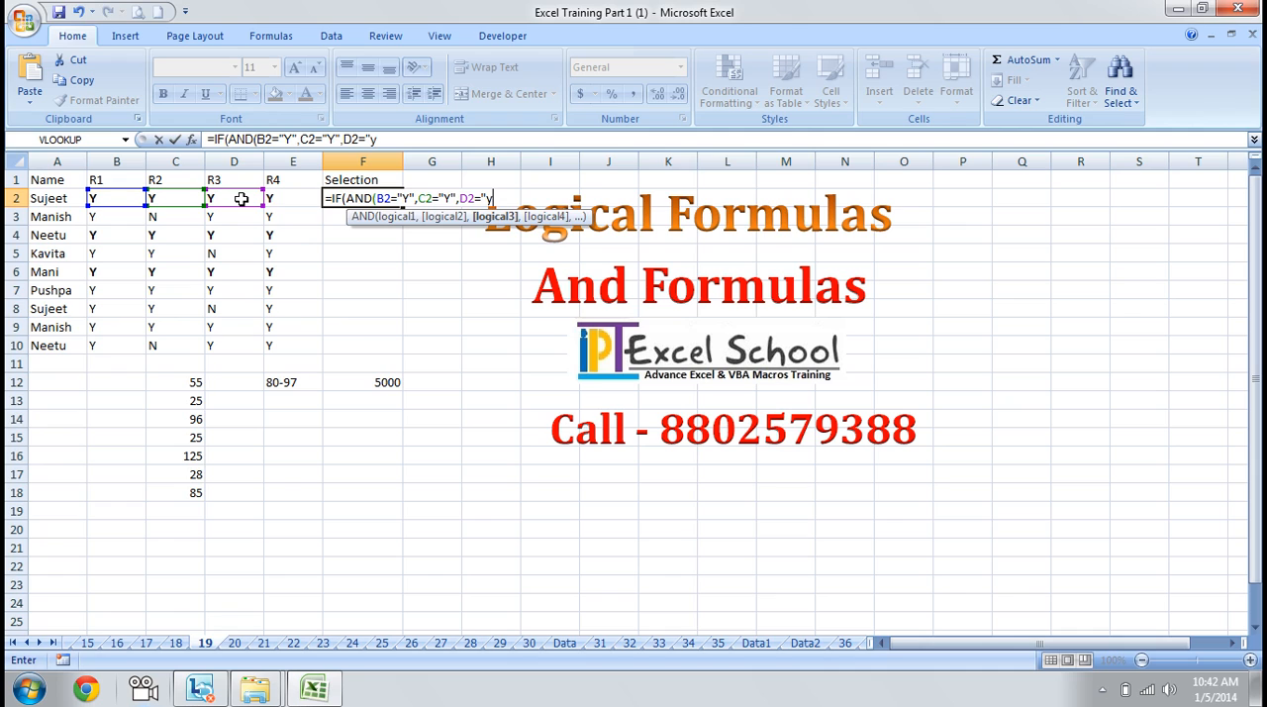
pyautogui.write('",')
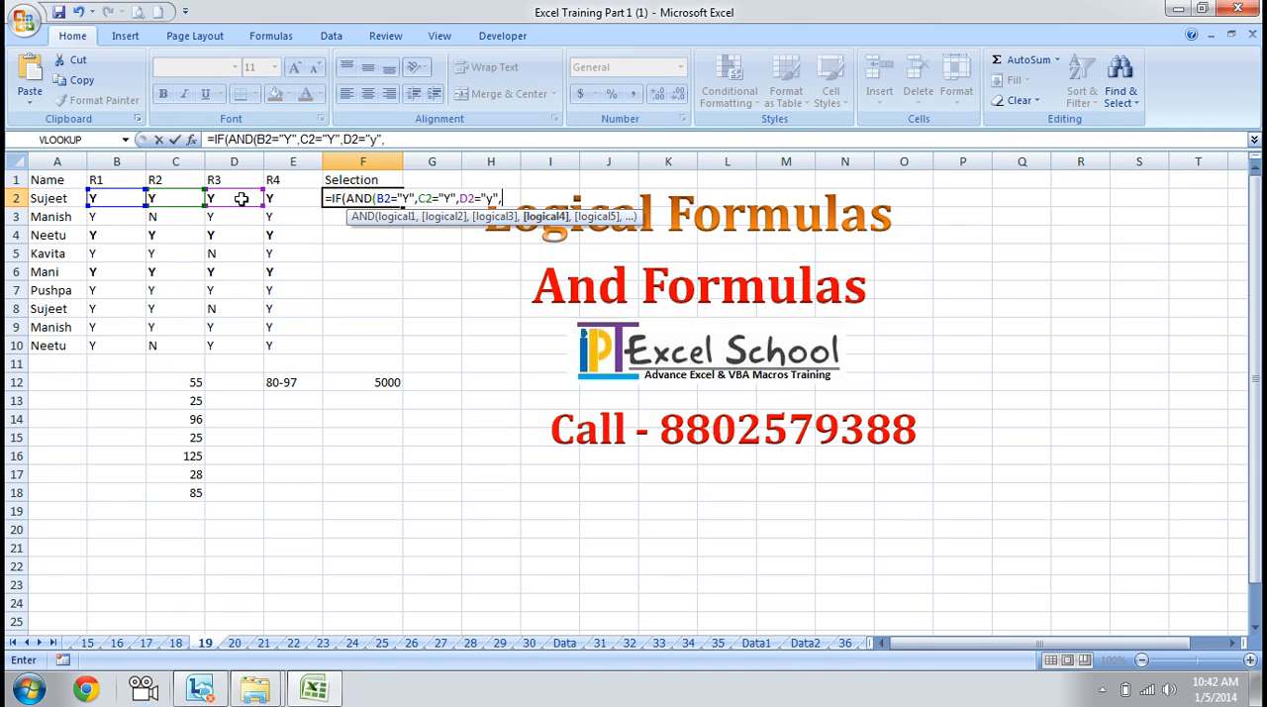
pyautogui.write('e2="y"')
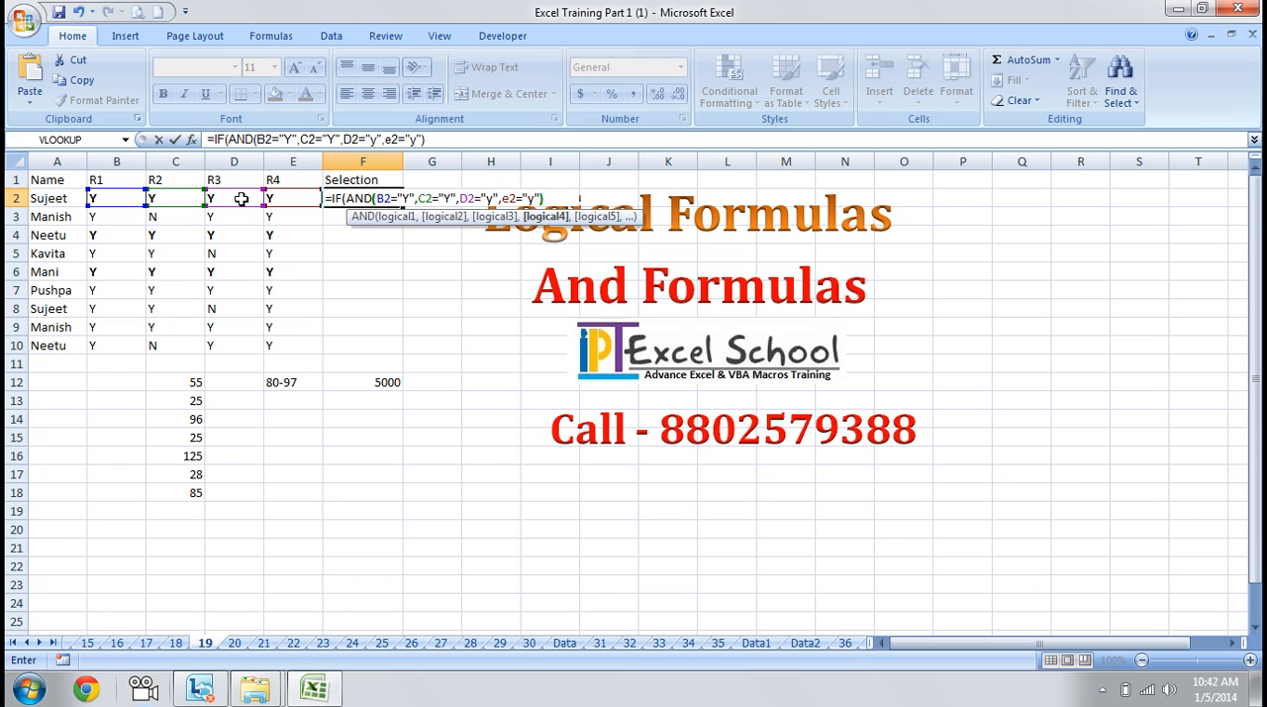
pyautogui.write(')')
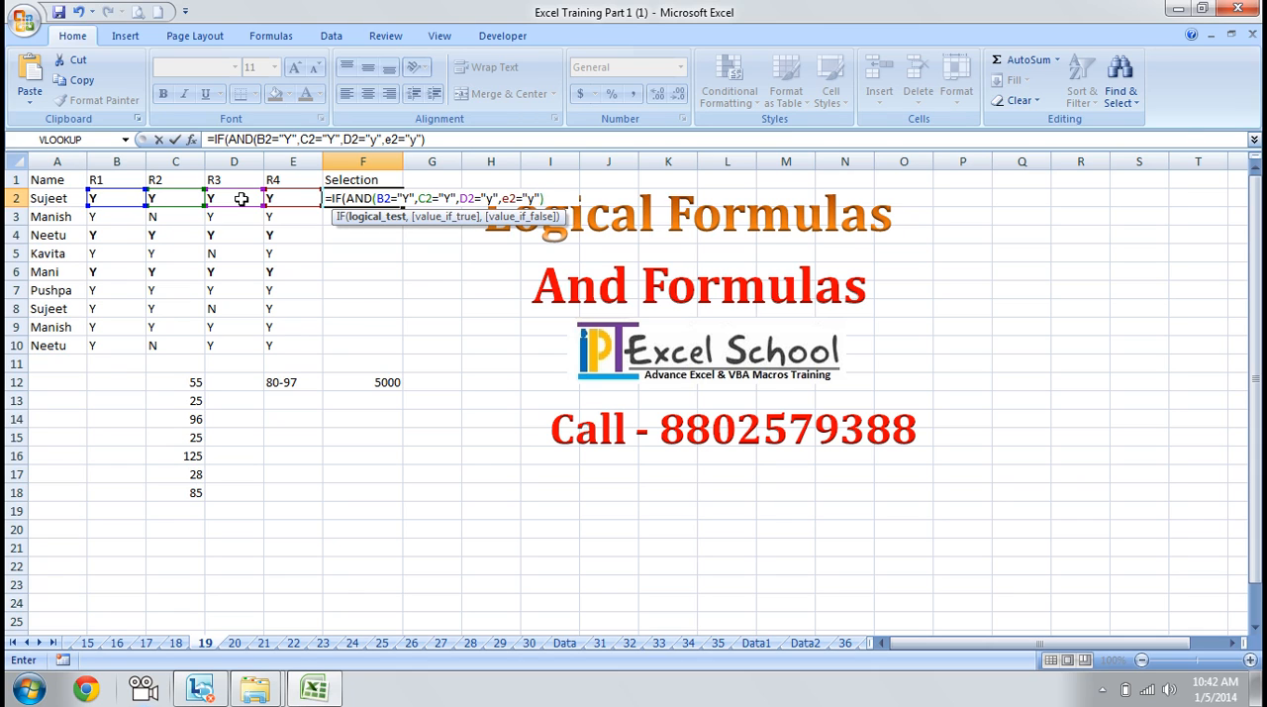
pyautogui.write(',')
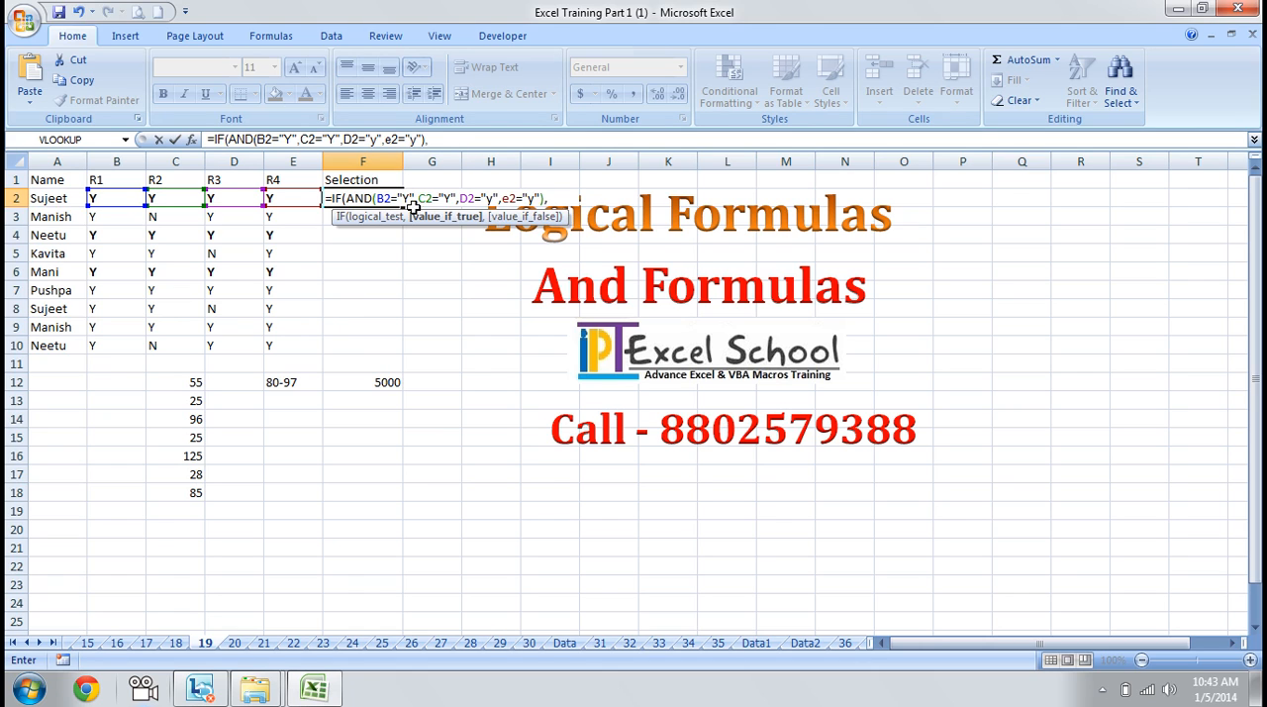
pyautogui.write('"')
pyautogui.write('Selecte')
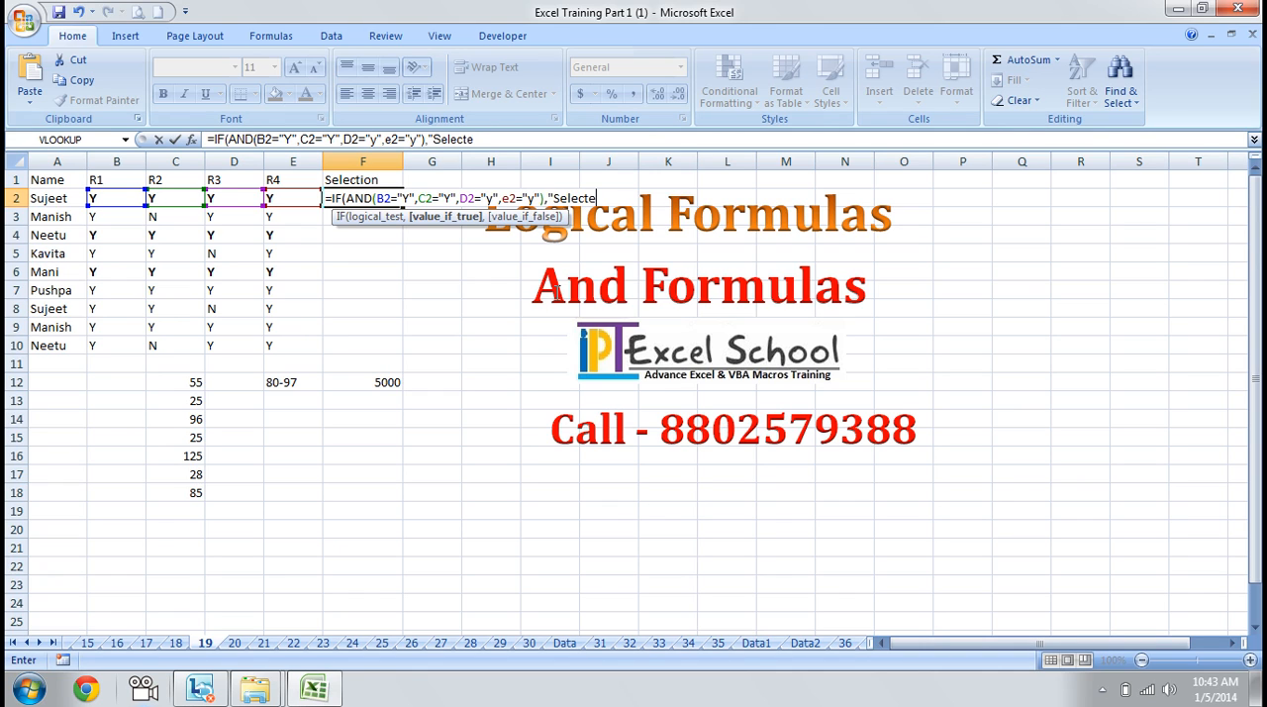
pyautogui.write('d",')
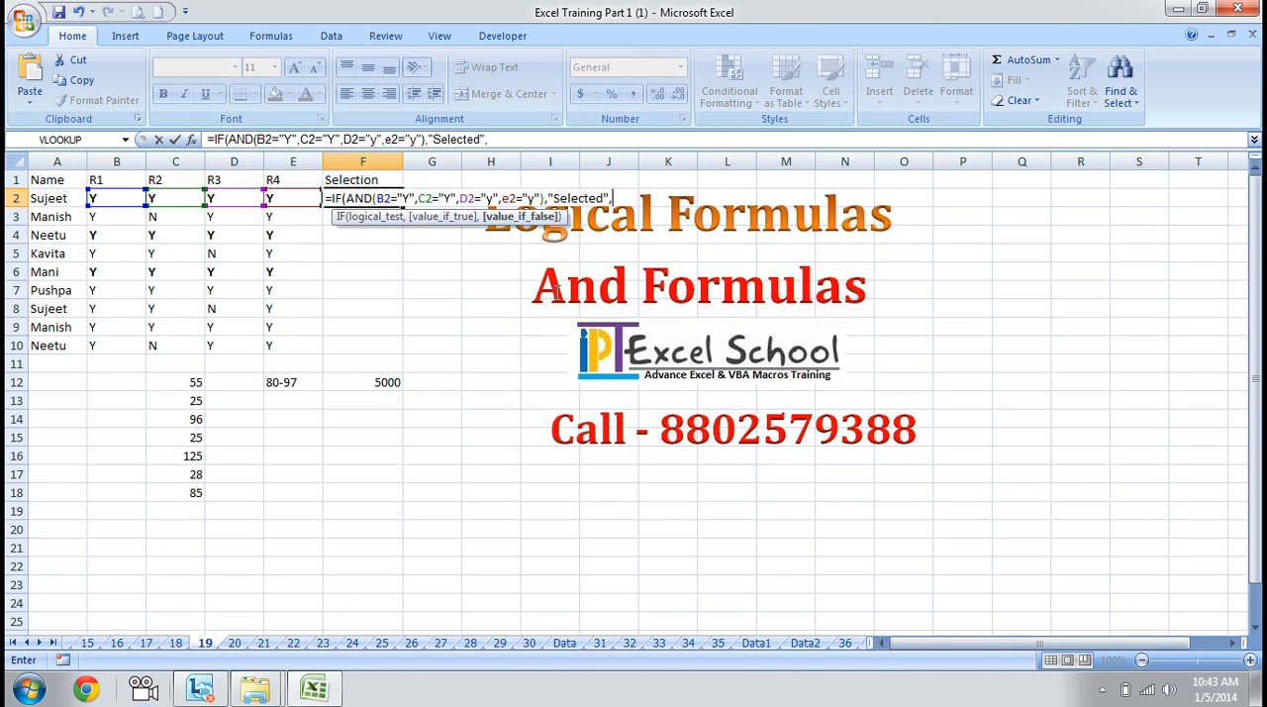
pyautogui.write('"')
# Finish the F2 formula with "Selected" as the true value and "Rejected" as the false value
pyautogui.write('Rejected')
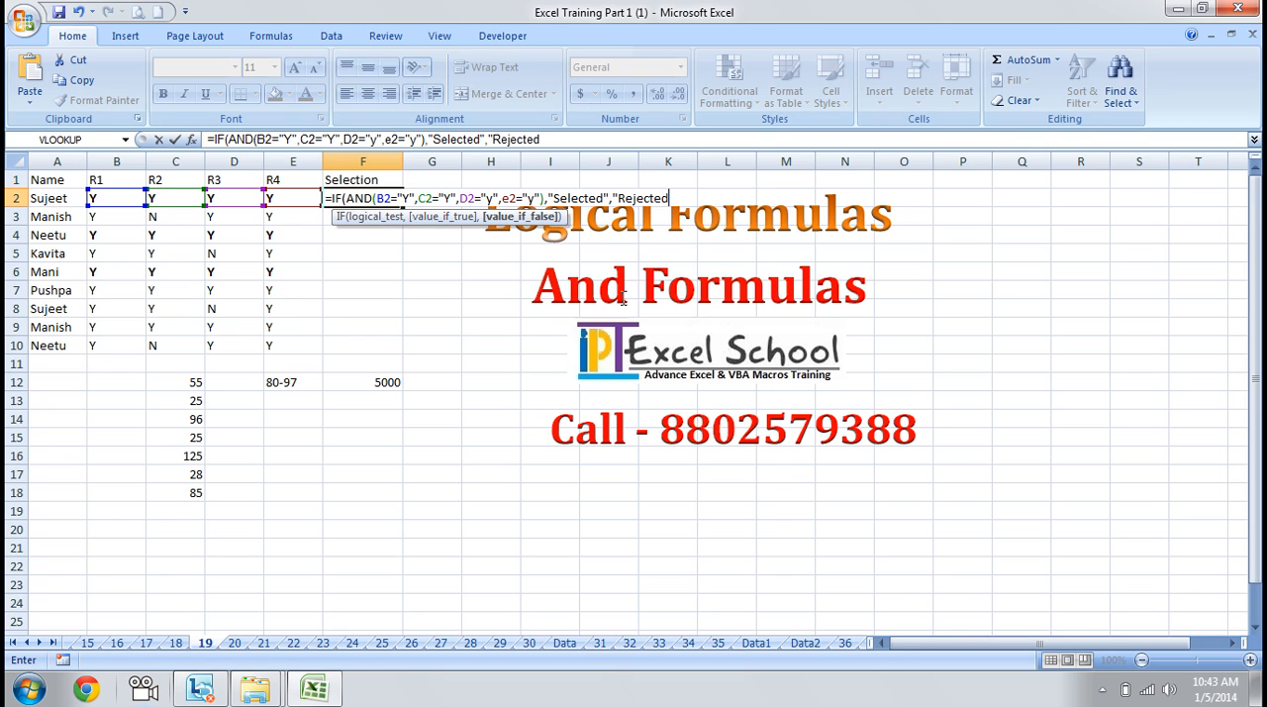
pyautogui.write('")')
pyautogui.hotkey('ctrl', 'Return')
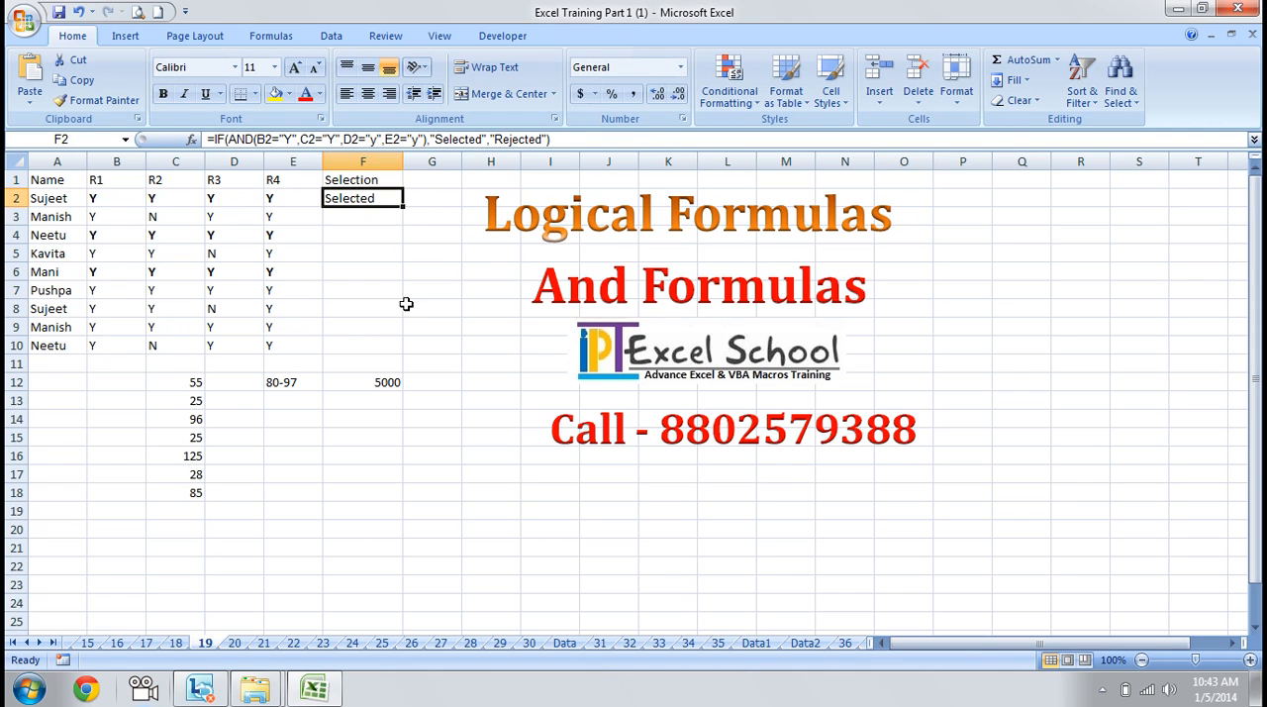
# Fill the IF(AND) formula from F2 down to F10 and check the copied formulas in the Selection column
pyautogui.moveTo(406, 211); pyautogui.dragTo(406, 351)
pyautogui.click(370, 301)
pyautogui.click(388, 215)
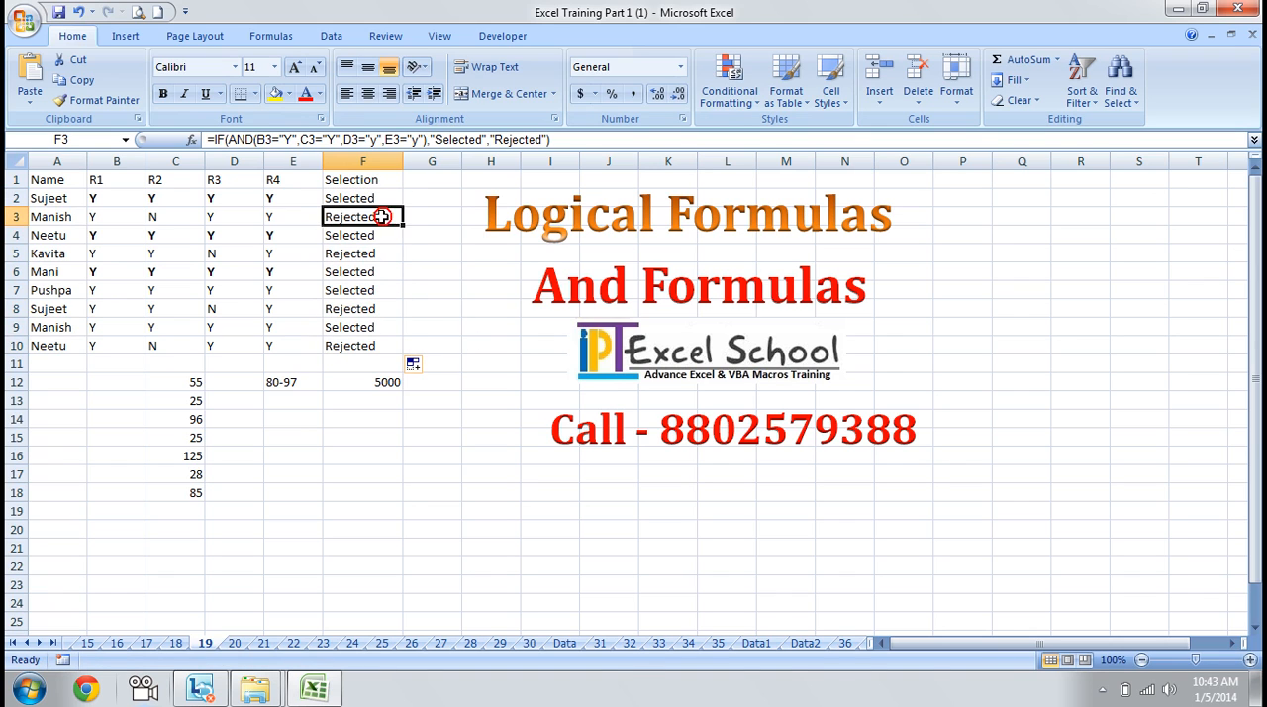
pyautogui.click(377, 198)
pyautogui.press('Down')
pyautogui.press('Down')
pyautogui.press('Down')
pyautogui.press('Down')
pyautogui.press('Down')
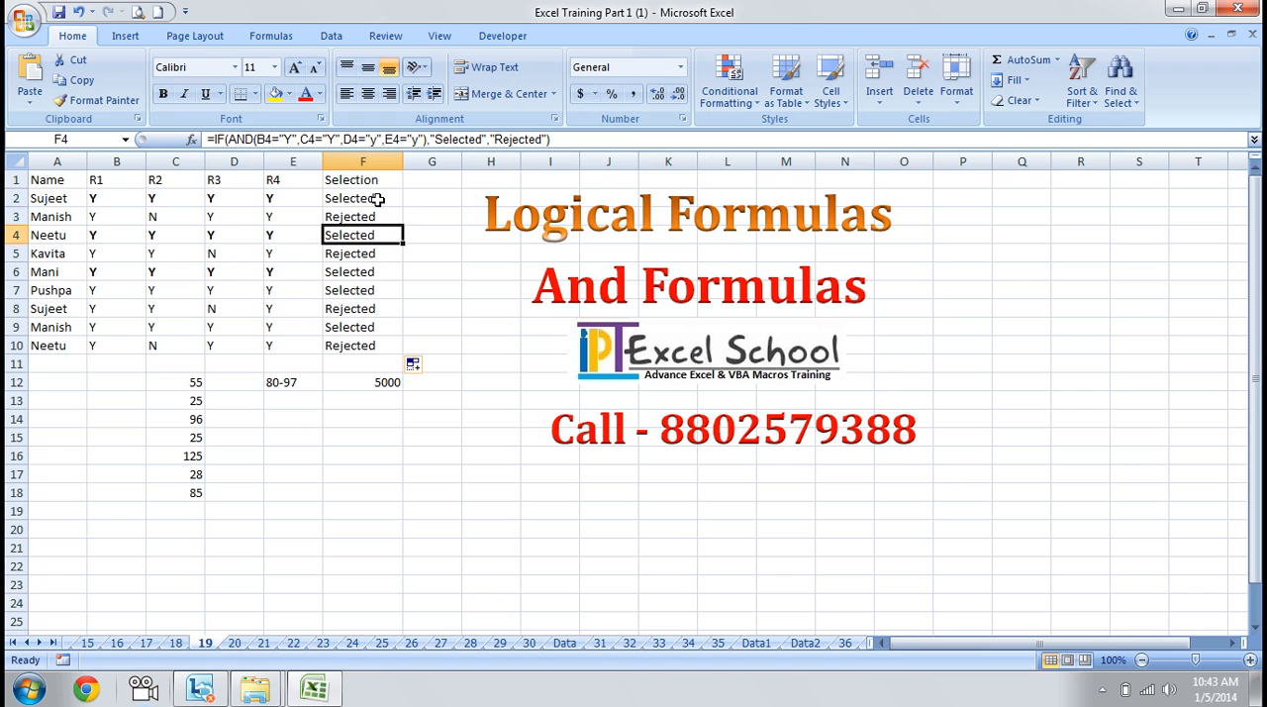
pyautogui.press('Down')
pyautogui.press('Down')
pyautogui.press('Down')
pyautogui.press('Down')
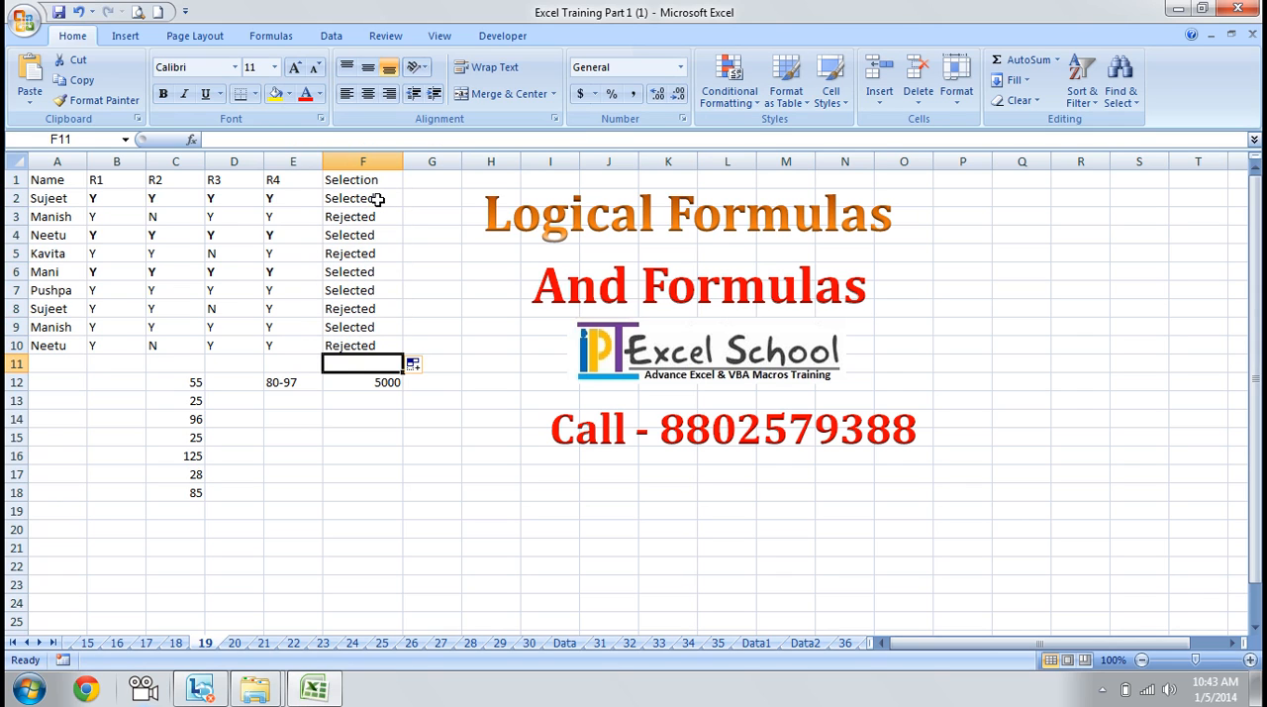
# Examine the numbers in C12:C18 and go to the empty cell D12 beside them
pyautogui.press('Down')
pyautogui.press('Left')
pyautogui.press('Left')
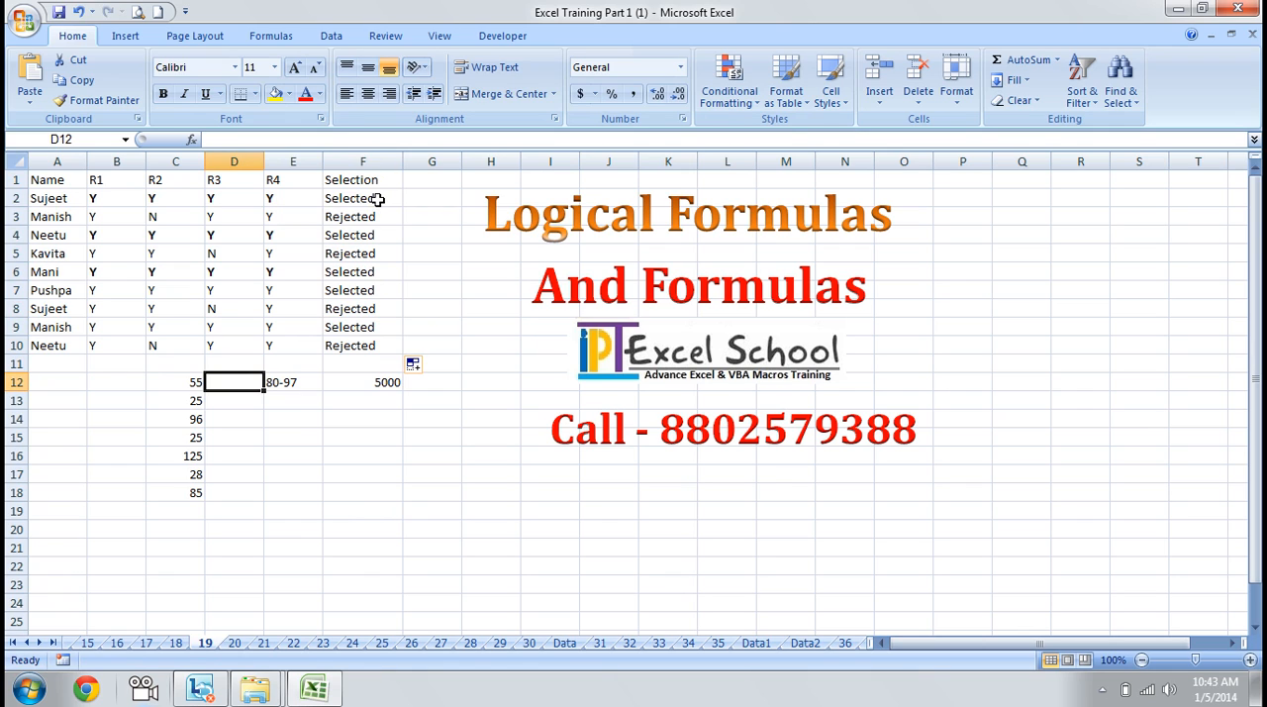
pyautogui.press('Left')
pyautogui.press('Down')
pyautogui.press('Down')
pyautogui.press('Down')
pyautogui.press('Down')
pyautogui.press('Down')
pyautogui.press('Down')
pyautogui.press('Up')
pyautogui.press('Up')
pyautogui.press('Up')
pyautogui.press('Up')
pyautogui.press('Up')
pyautogui.press('Up')
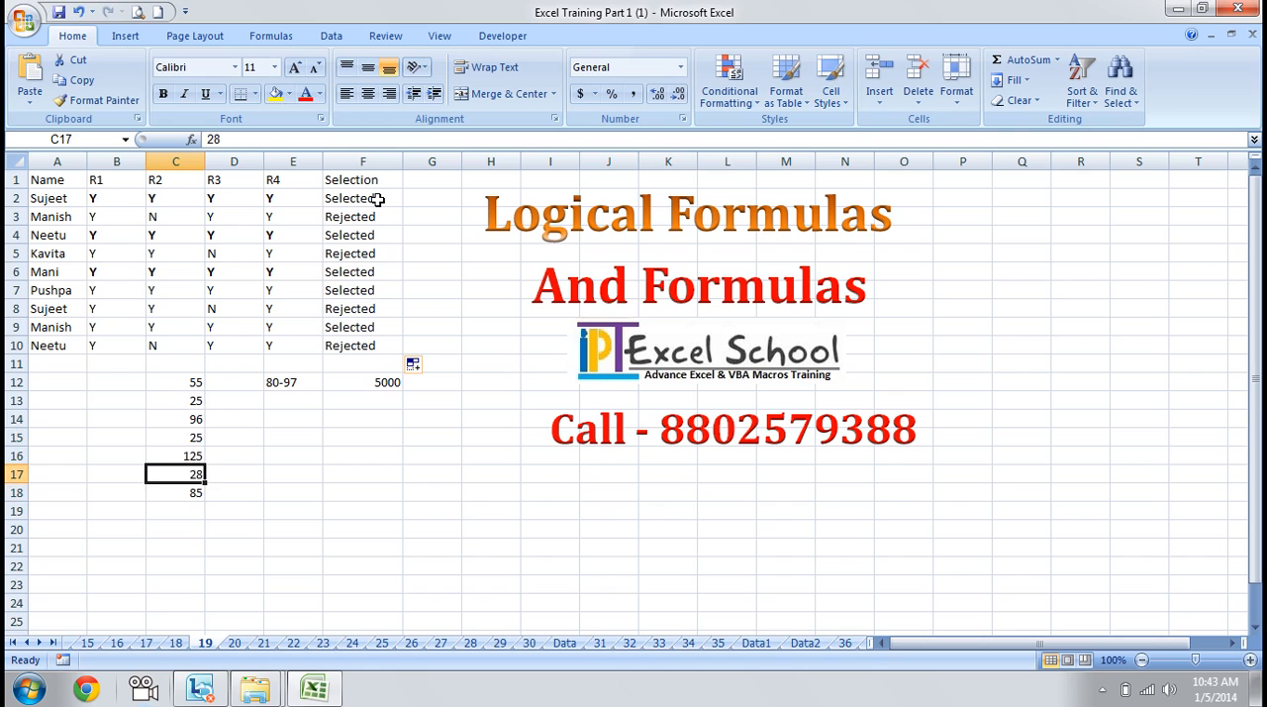
pyautogui.press('Right')
pyautogui.press('Right')
pyautogui.press('Left')
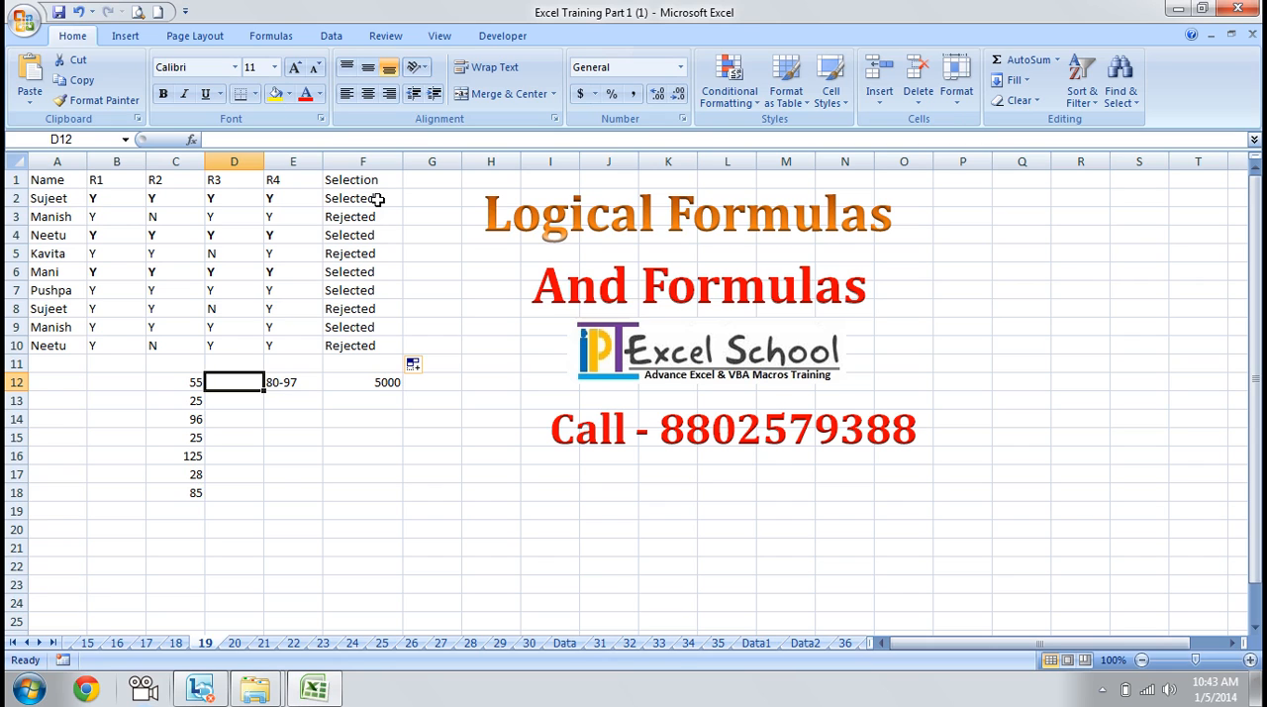
pyautogui.write('=')
pyautogui.press('Escape')
pyautogui.press('Right')
pyautogui.press('Right')
pyautogui.press('Right')
pyautogui.press('Down')
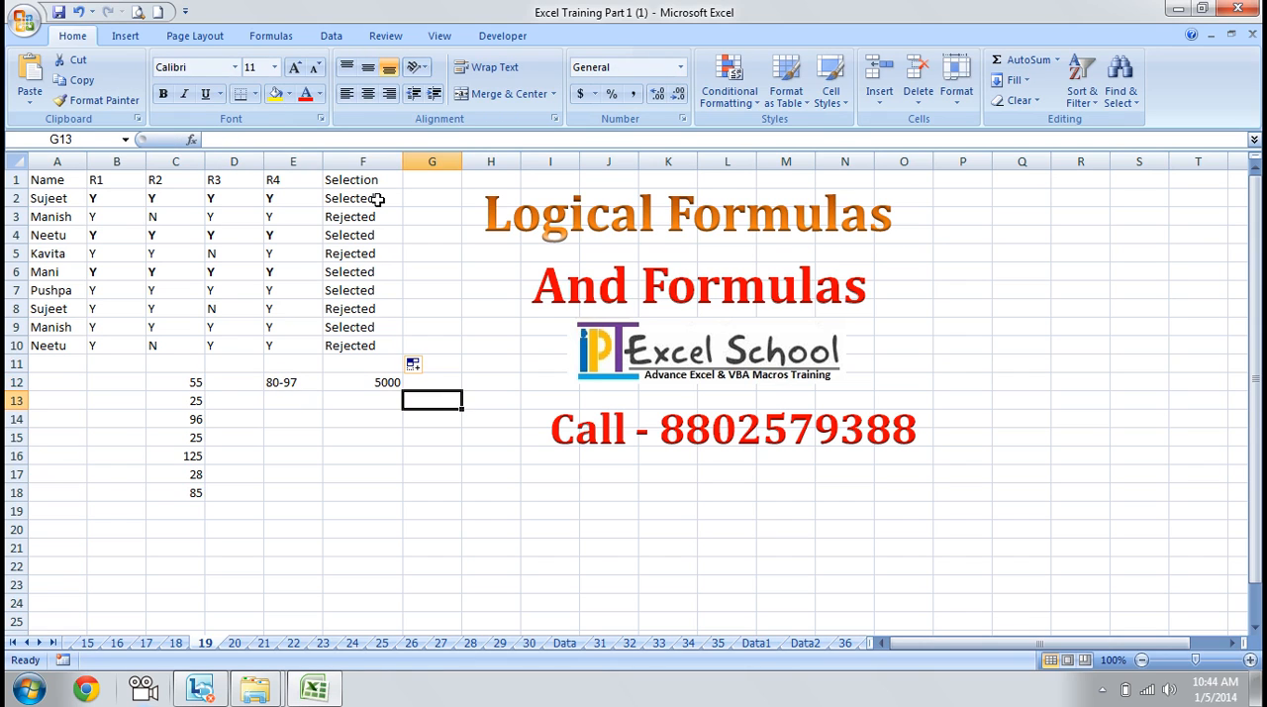
pyautogui.press('Left')
pyautogui.press('Left')
pyautogui.press('Left')
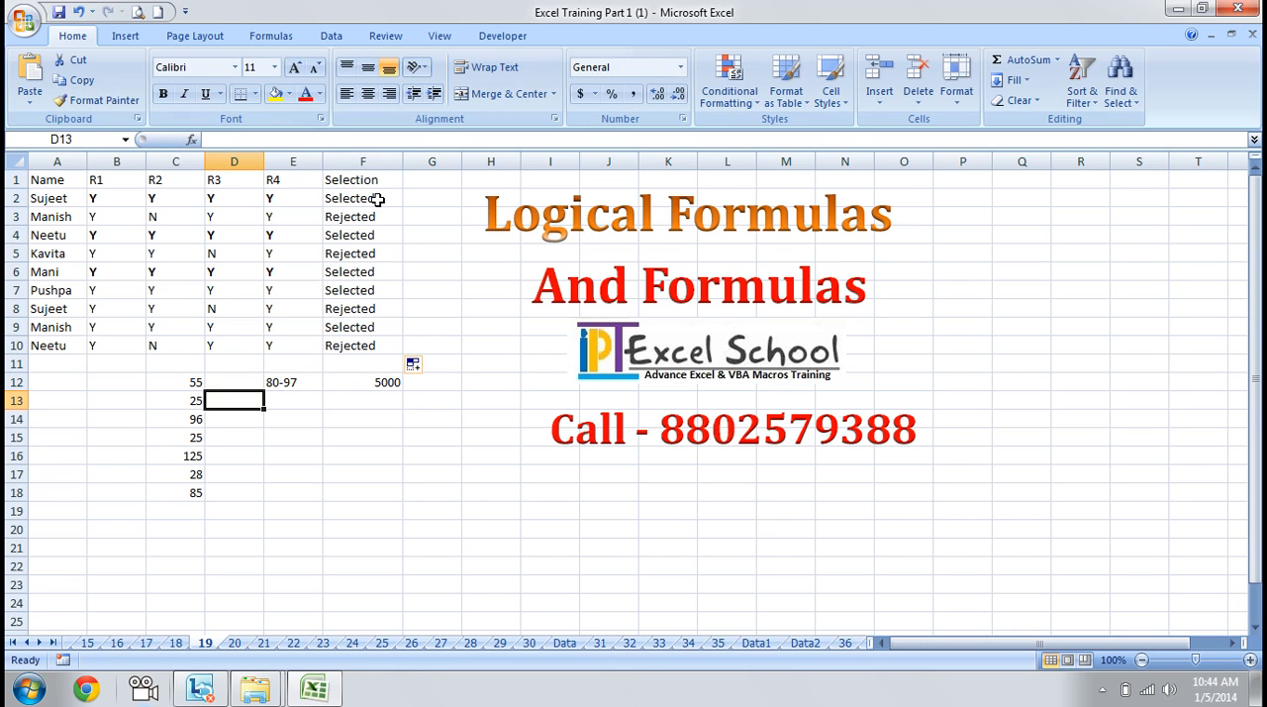
pyautogui.press('Up')
pyautogui.write('=')
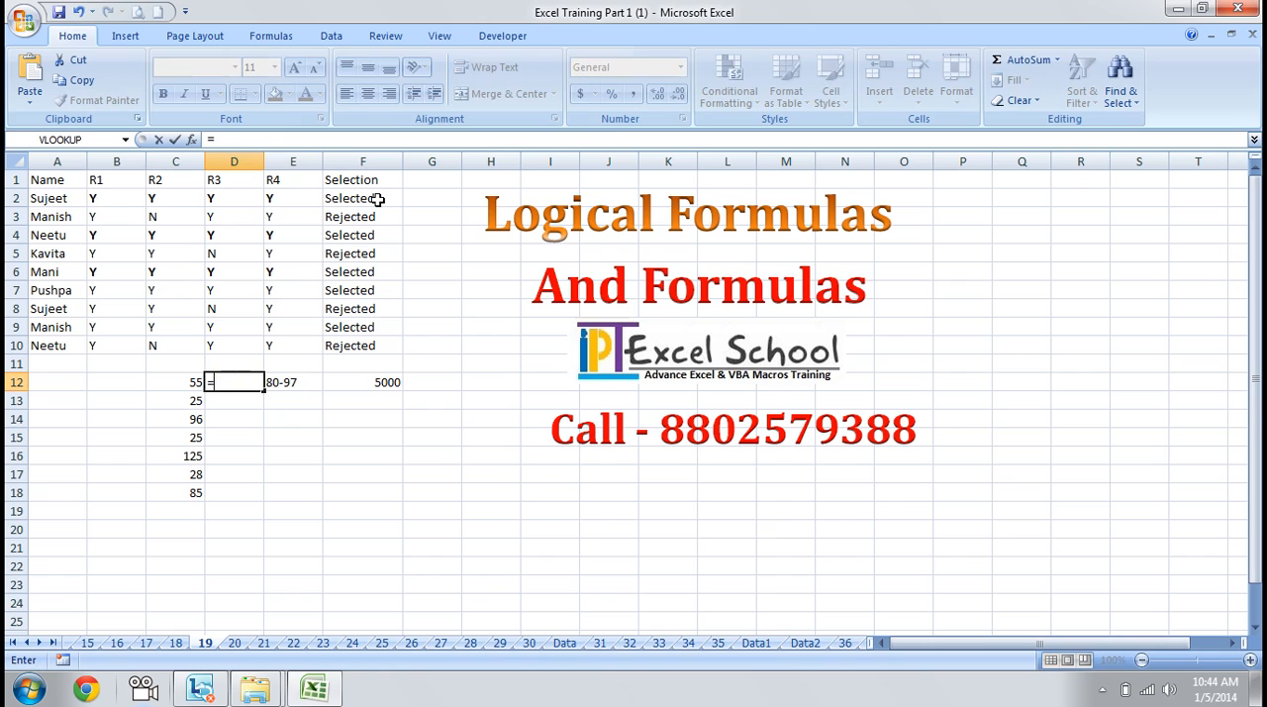
pyautogui.write('an')
pyautogui.press('Tab')
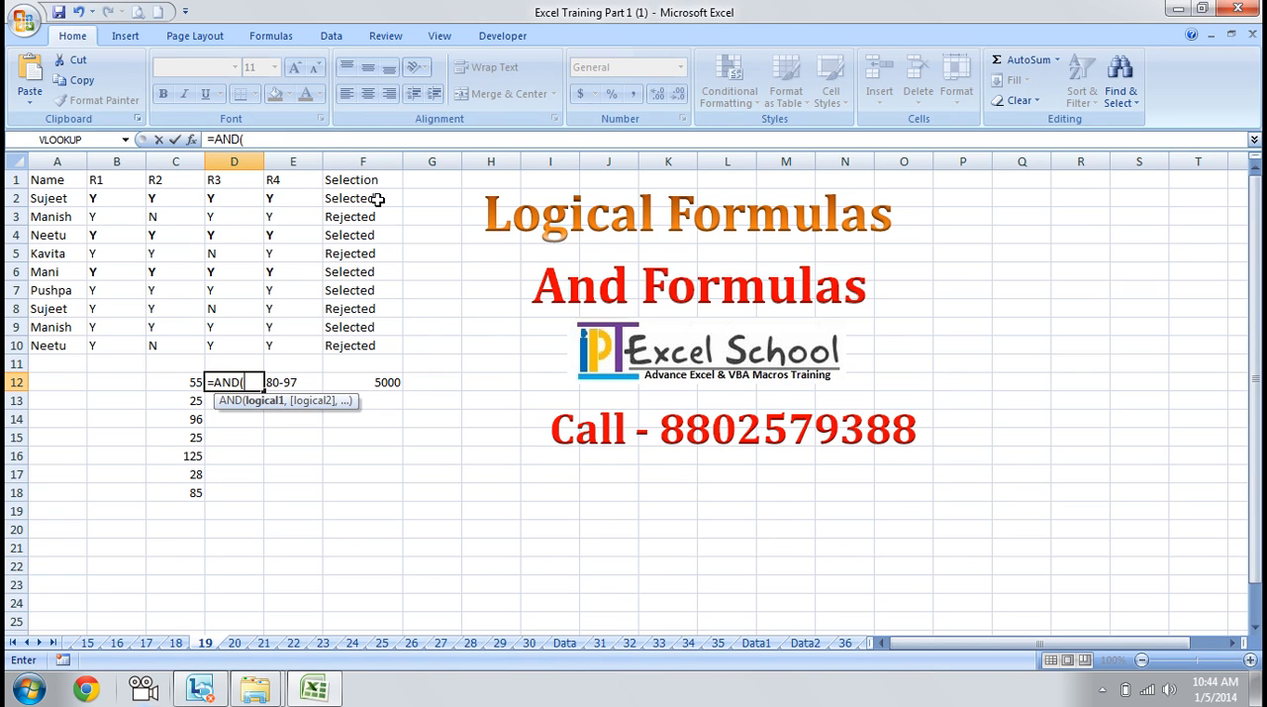
pyautogui.press('Left')
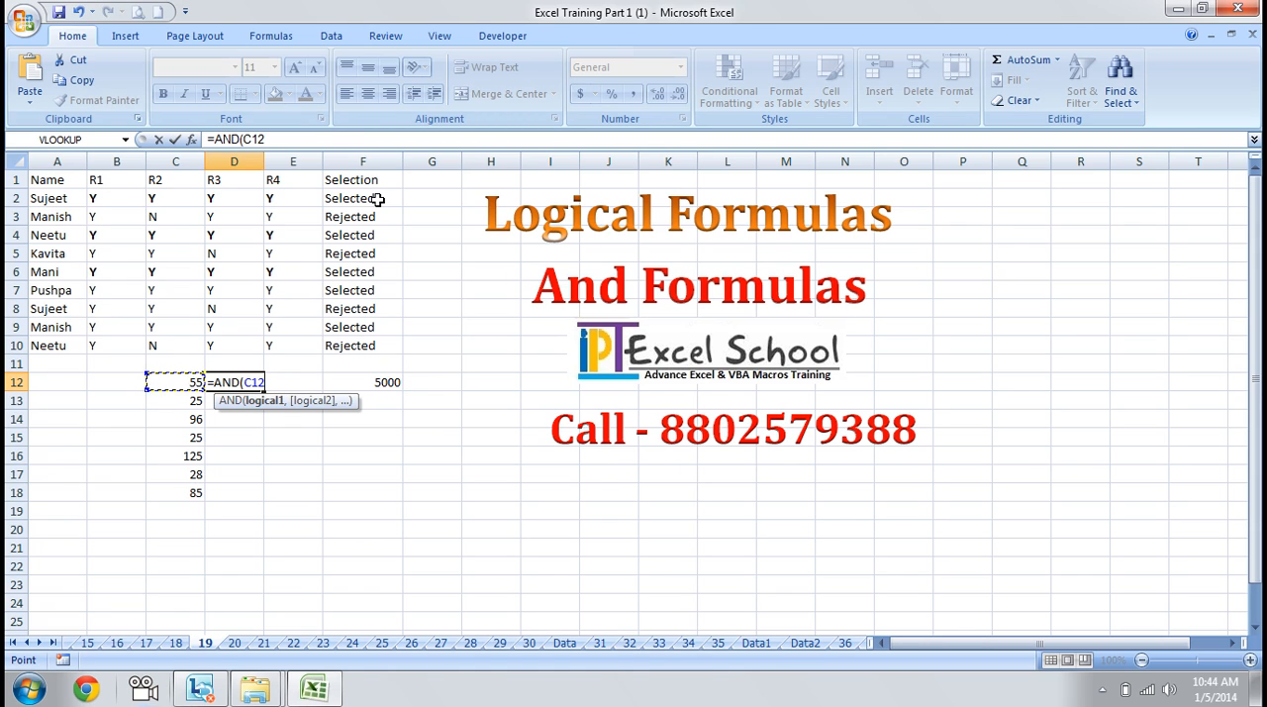
pyautogui.write('>=87')
pyautogui.press('Escape')
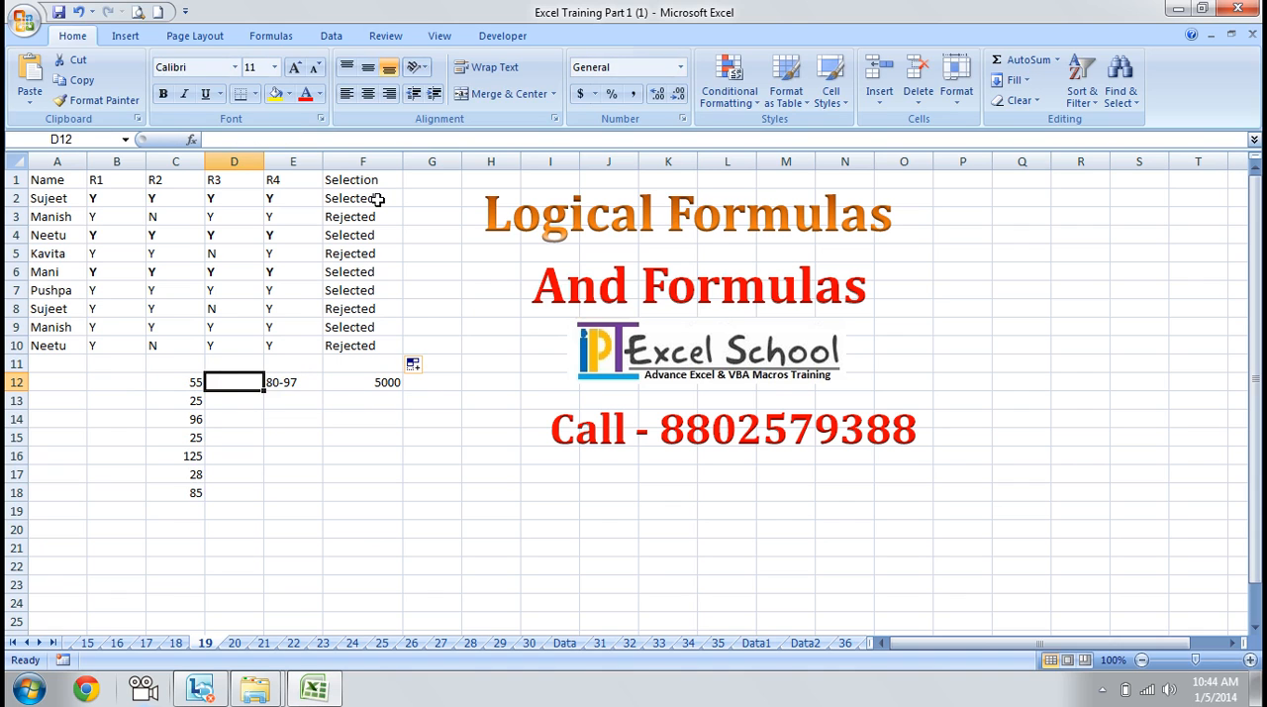
# Start an AND formula in D12 with C12>=87 as its first condition
pyautogui.write('=and')
pyautogui.press('Tab')
pyautogui.press('Left')
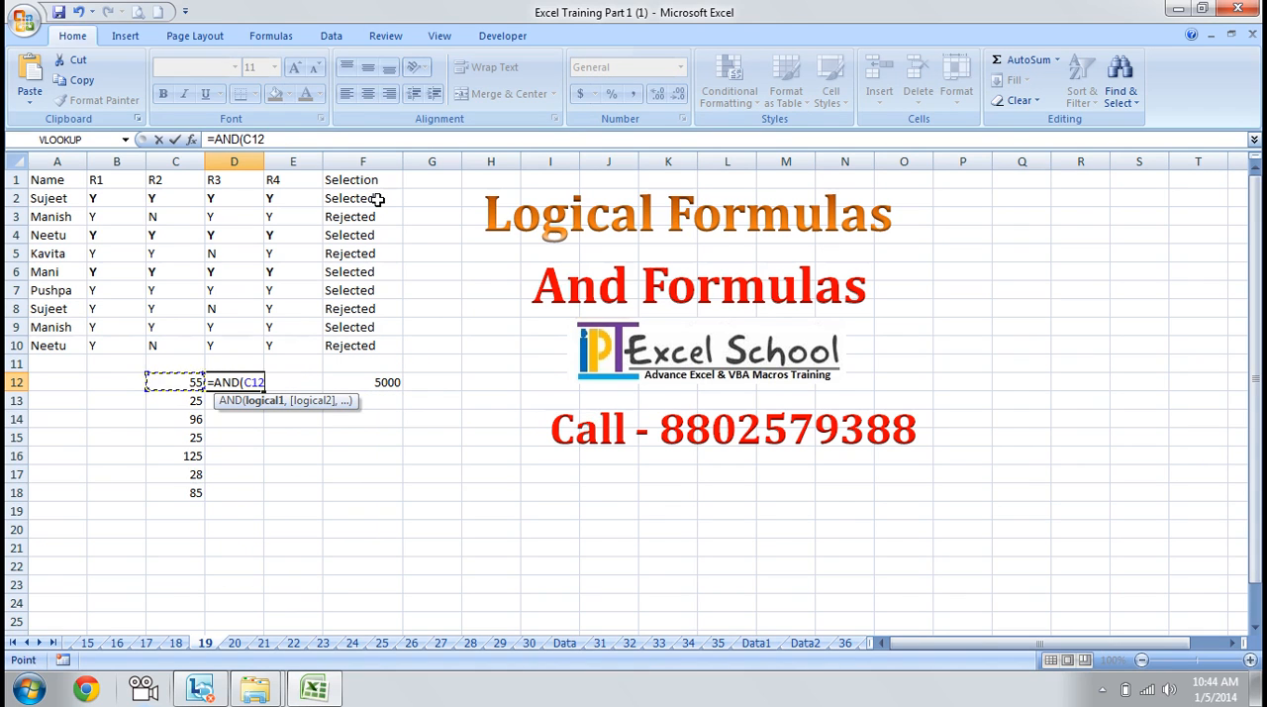
pyautogui.write('=')
pyautogui.press('BackSpace')
pyautogui.write('>=87')
pyautogui.press('BackSpace')
pyautogui.press('BackSpace')
pyautogui.press('BackSpace')
pyautogui.press('BackSpace')
pyautogui.write('>=87,')
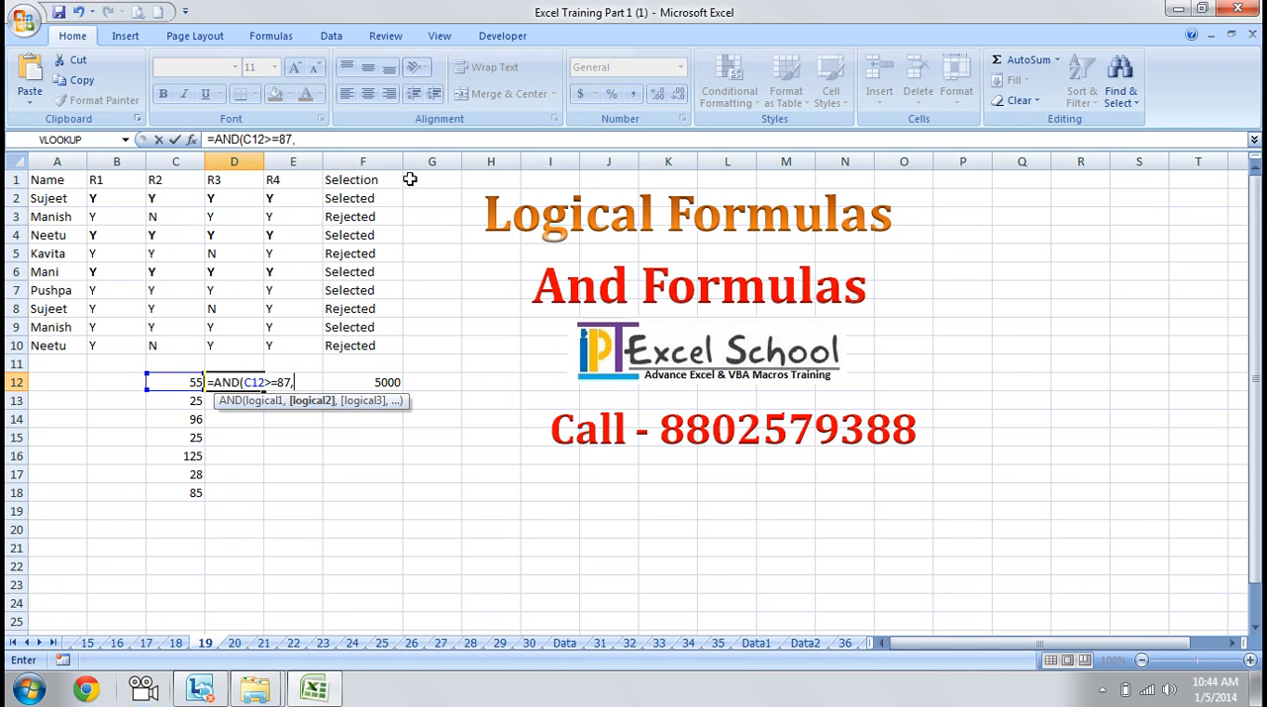
# Add C12<=97 as the second condition of the AND formula in D12
pyautogui.click(188, 381)
pyautogui.write('<=')
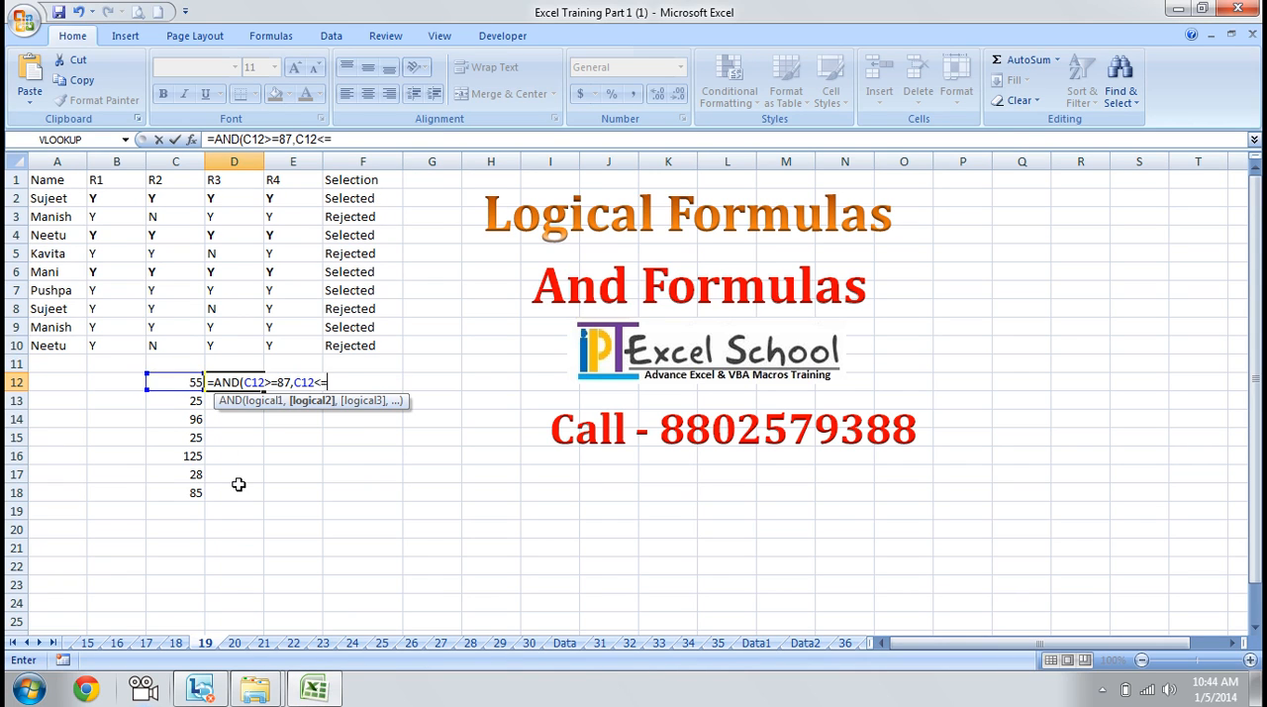
pyautogui.write('97')
# Correct the lower limit in the D12 formula to 80 and return to the end of the formula
pyautogui.click(288, 379)
pyautogui.press('BackSpace')
pyautogui.write('0')
pyautogui.press('Right')
pyautogui.press('Right')
pyautogui.press('Right')
pyautogui.press('Right')
pyautogui.press('Right')
pyautogui.press('Right')
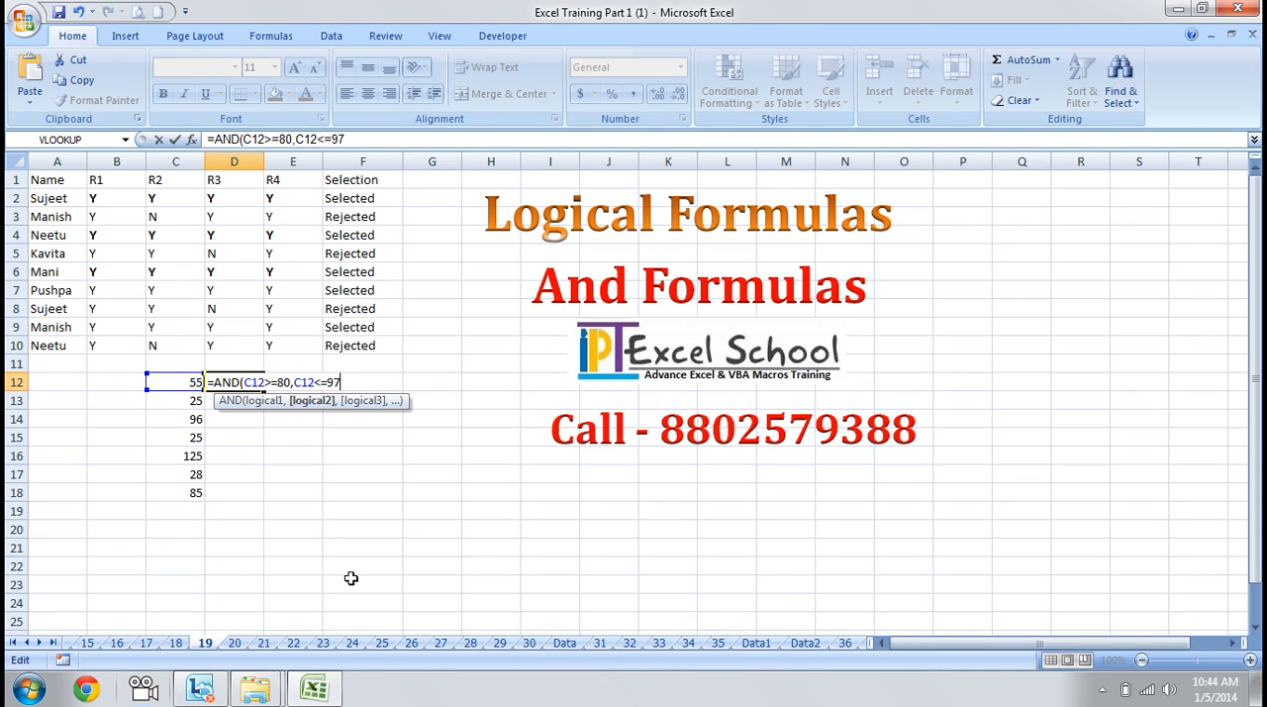
# Complete the AND formula in D12 and fill it down to D18
pyautogui.write(')')
pyautogui.press('Return')
pyautogui.press('Up')
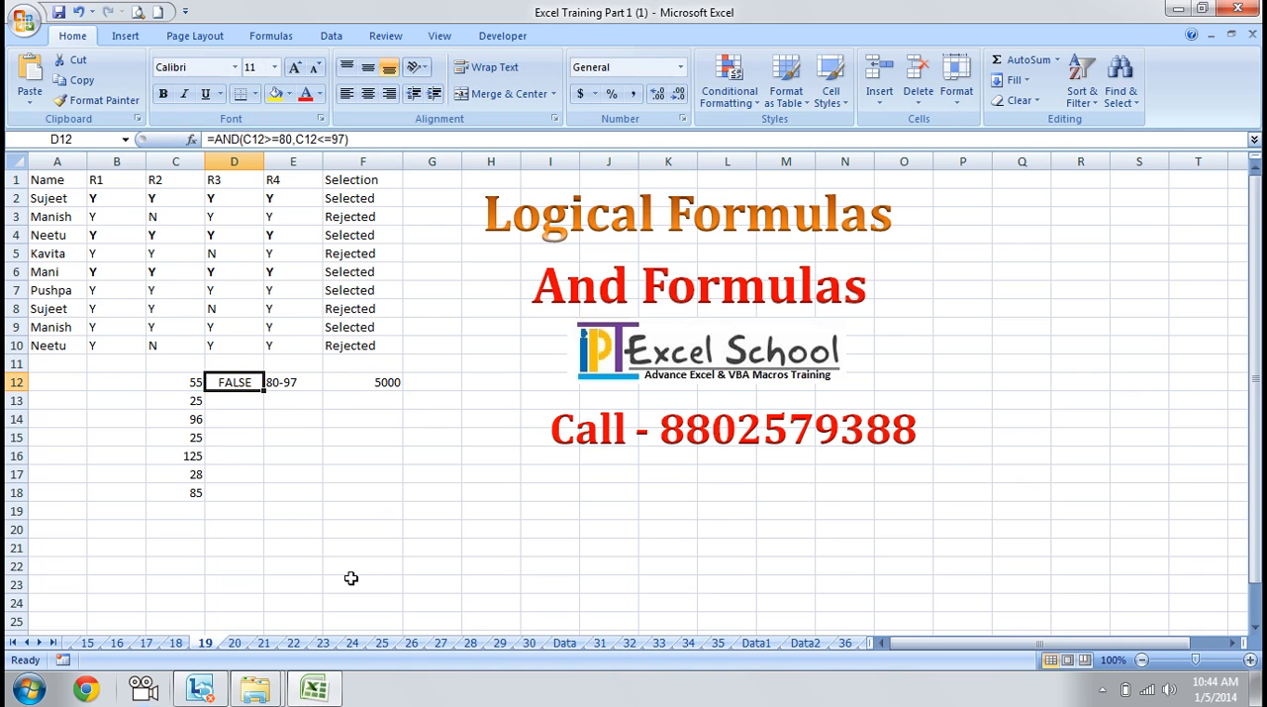
pyautogui.moveTo(264, 391); pyautogui.dragTo(264, 502)
pyautogui.click(334, 542)
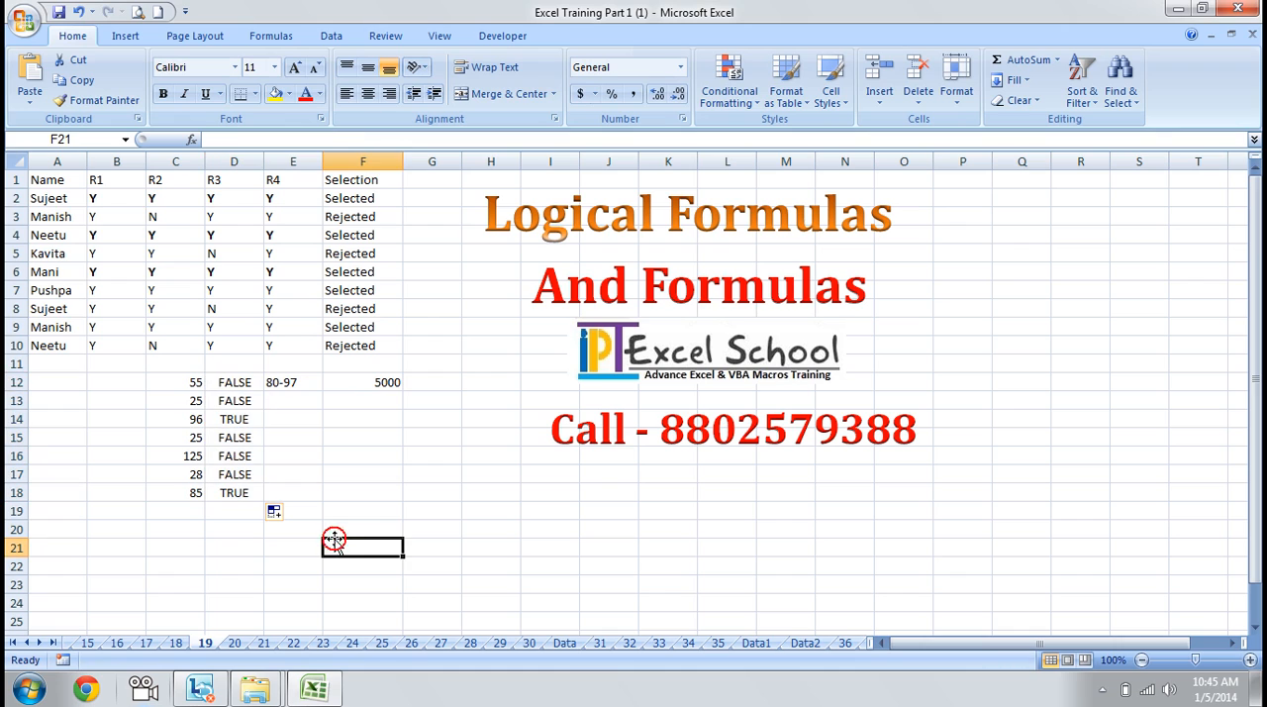
# Make the numbers in C14 and C18 bold
pyautogui.click(197, 419)
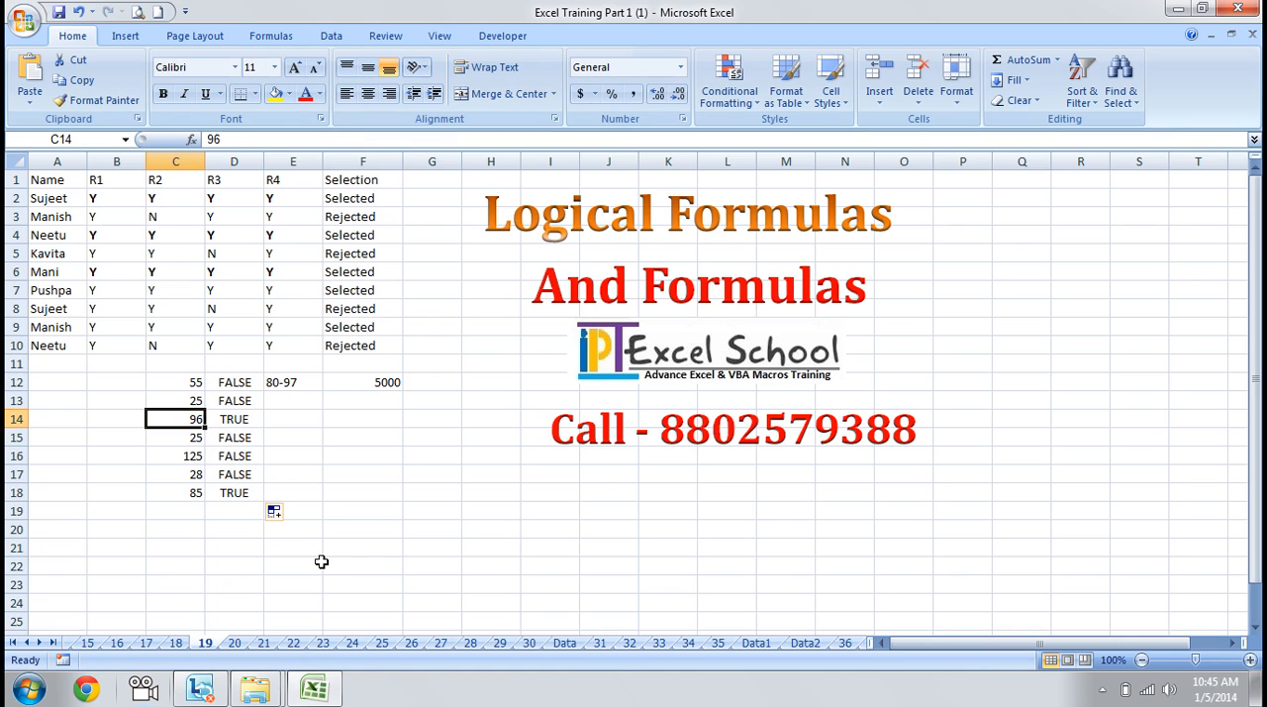
pyautogui.hotkey('ctrl', 'b')
pyautogui.press('Down')
pyautogui.press('Down')
pyautogui.press('Down')
pyautogui.press('Down')
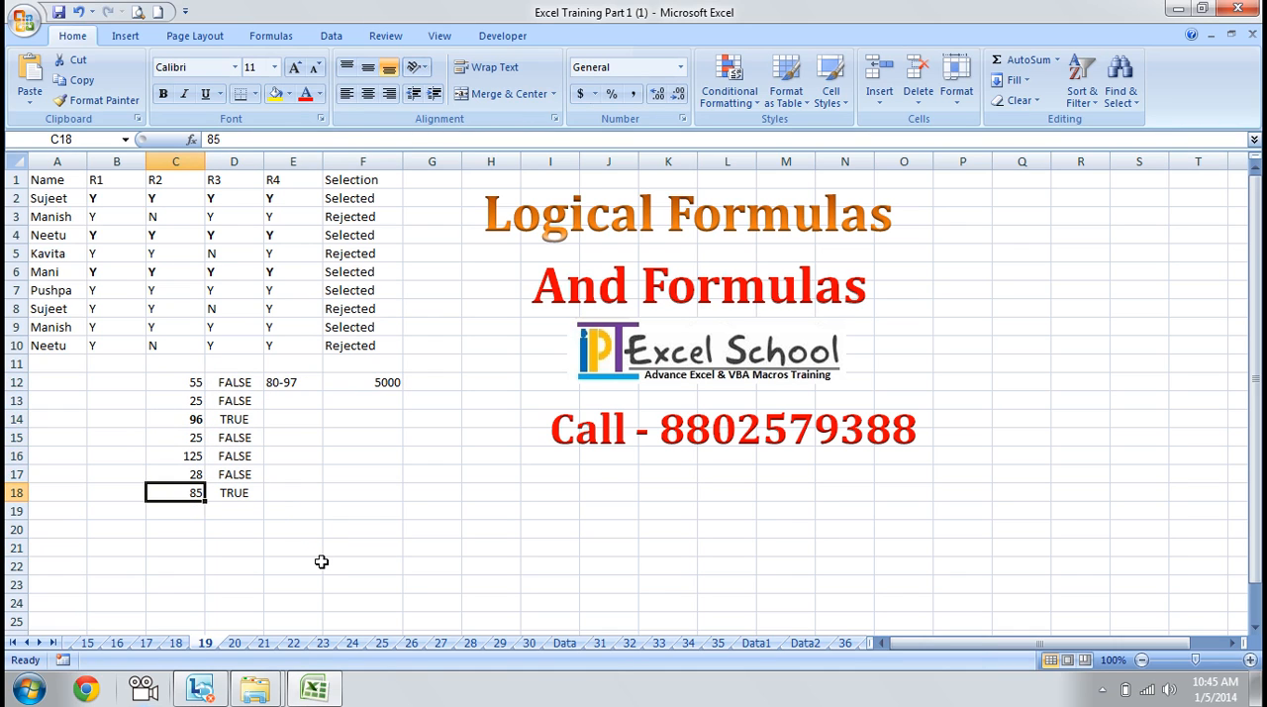
pyautogui.hotkey('ctrl', 'b')
# Review the numbers in C12:C18 against the range given in E12
pyautogui.press('Up')
pyautogui.press('Up')
pyautogui.press('Up')
pyautogui.press('Up')
pyautogui.press('Up')
pyautogui.press('Up')
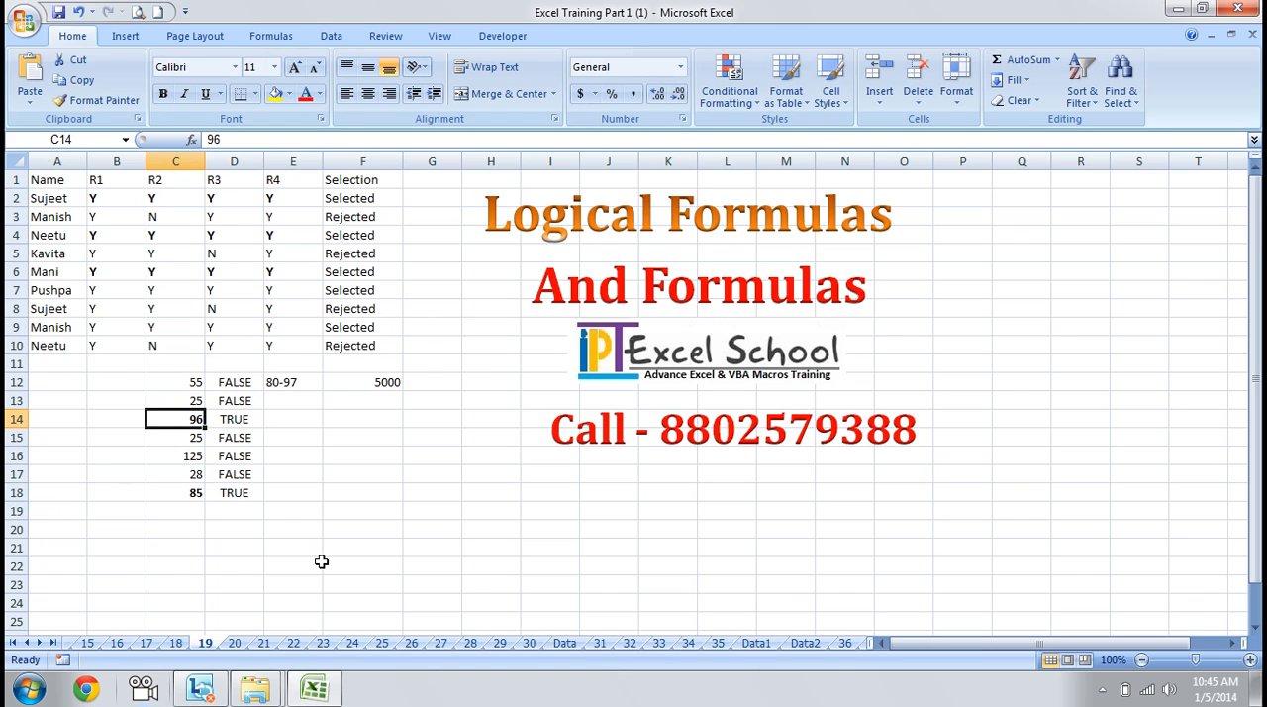
pyautogui.press('Down')
pyautogui.press('Down')
pyautogui.press('Down')
pyautogui.press('Down')
pyautogui.press('Down')
pyautogui.press('Up')
pyautogui.press('Up')
pyautogui.press('Up')
pyautogui.press('Up')
pyautogui.press('Up')
pyautogui.press('Down')
pyautogui.press('Down')
pyautogui.press('Up')
pyautogui.press('Up')
pyautogui.press('Right')
pyautogui.press('Right')
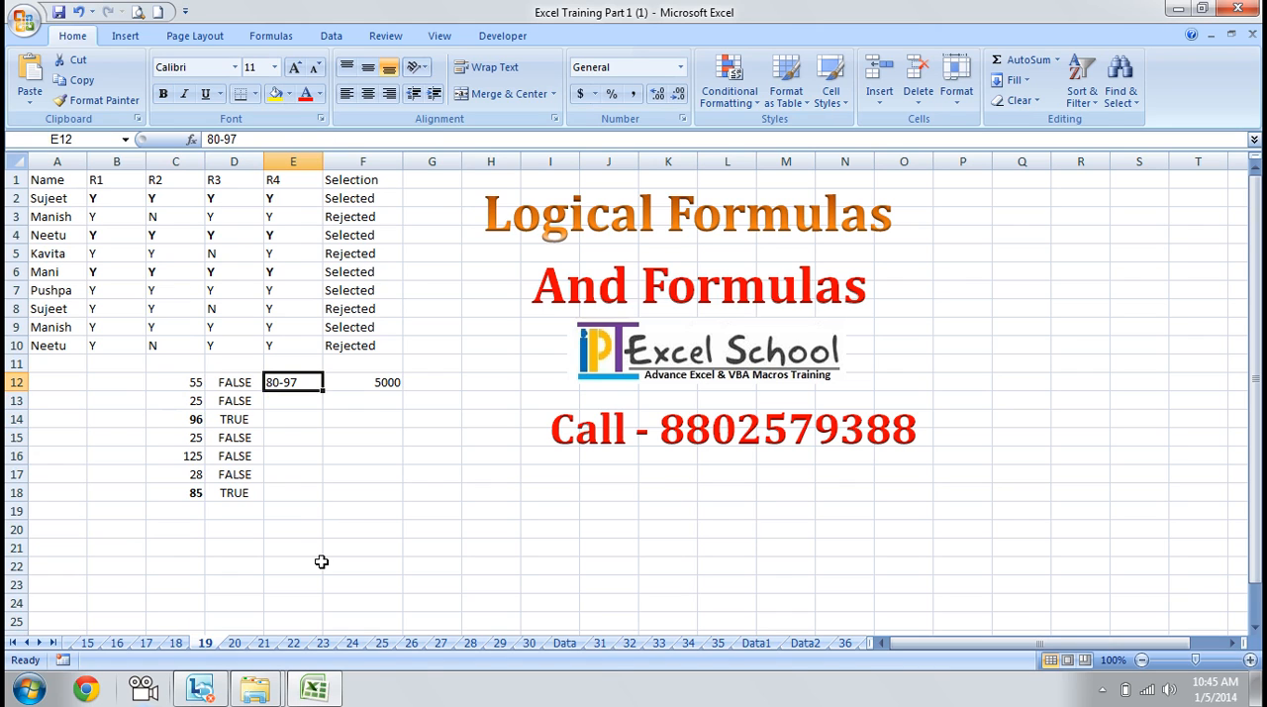
# Wrap the AND expression in D12 in an IF function so that it serves as the logical test
pyautogui.press('Left')
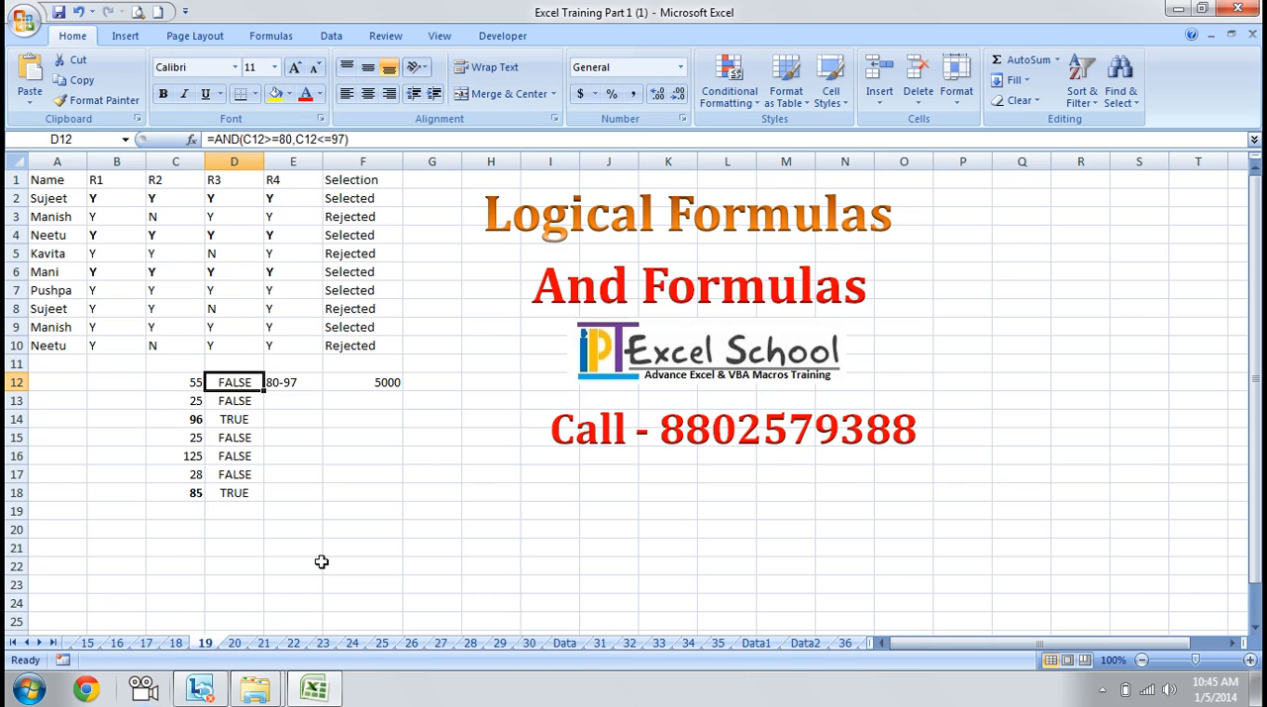
pyautogui.press('F2')
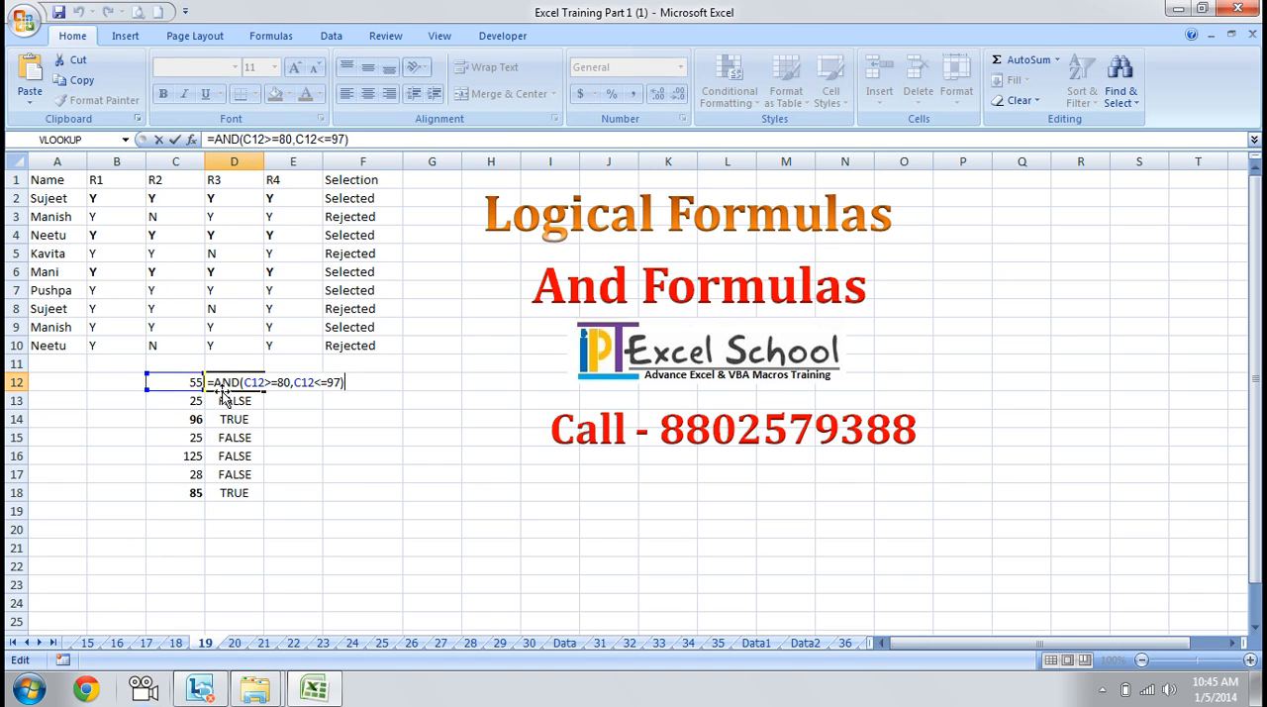
pyautogui.click(215, 381)
pyautogui.write('if')
pyautogui.press('Tab')
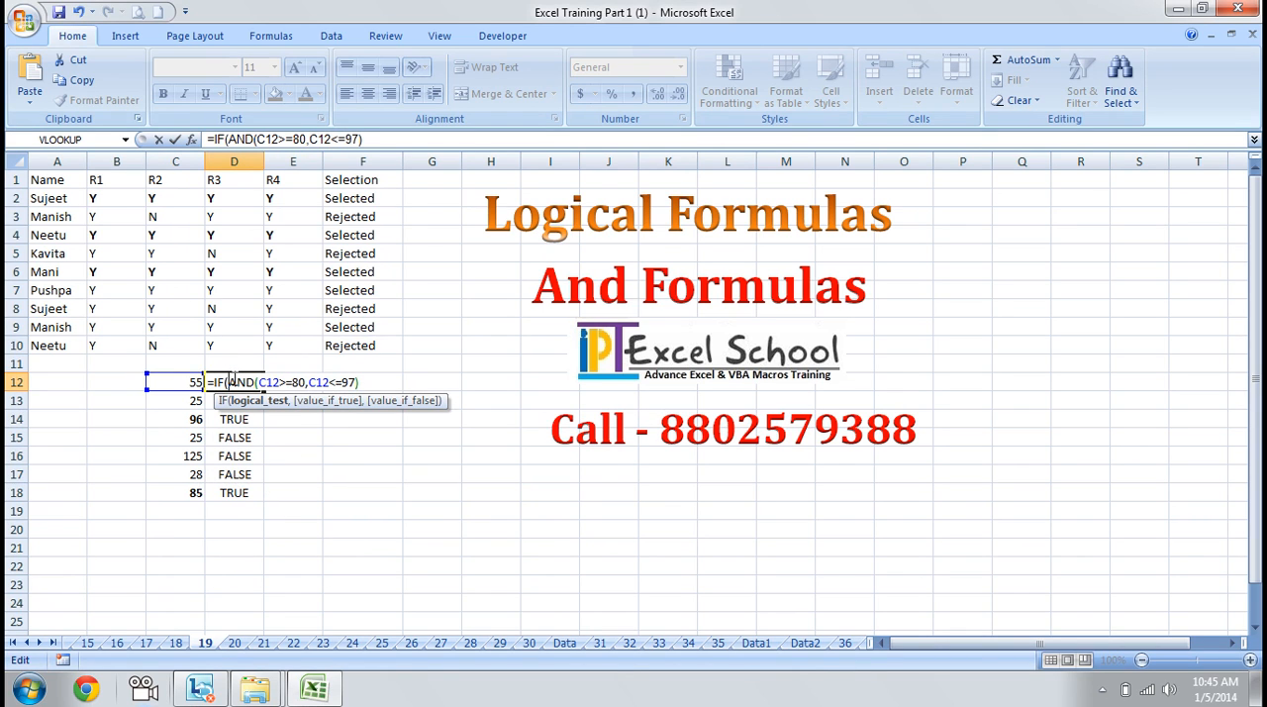
pyautogui.moveTo(228, 382); pyautogui.dragTo(364, 379)
pyautogui.click(364, 381)
# Give the IF formula in D12 5000 as the true value and 0 as the false value, and close it
pyautogui.write(',')
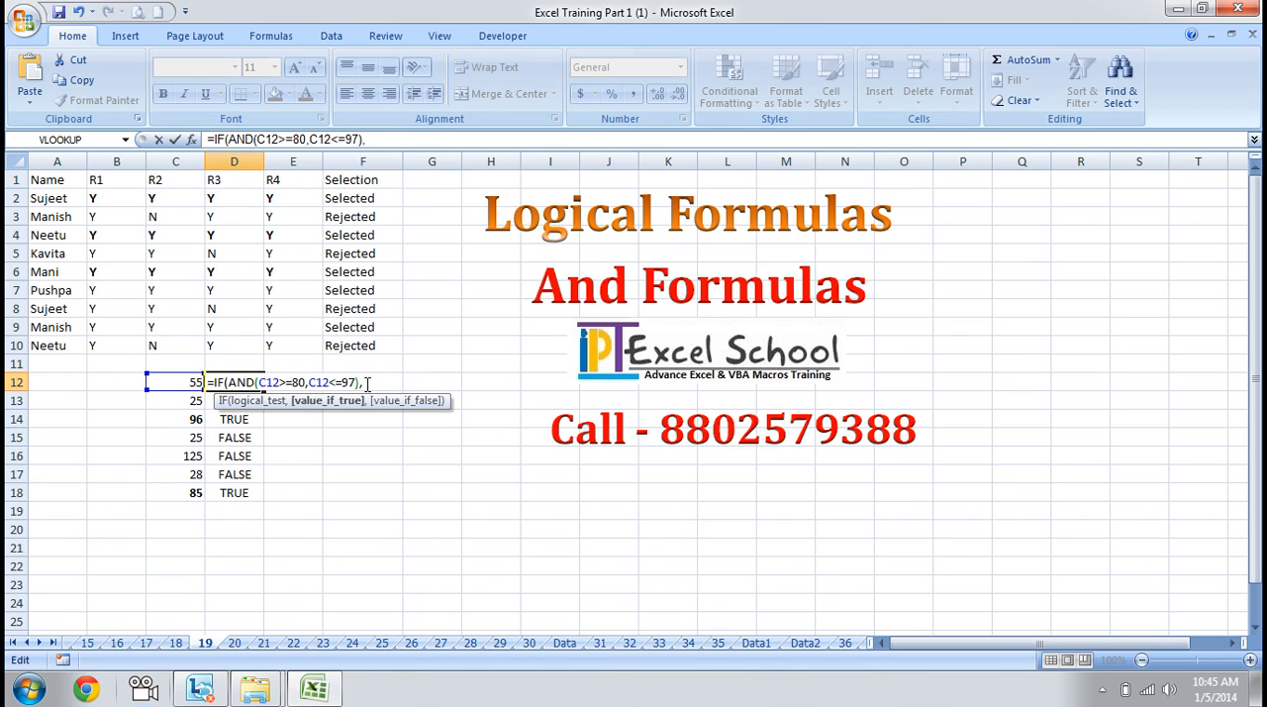
pyautogui.write('5000,')
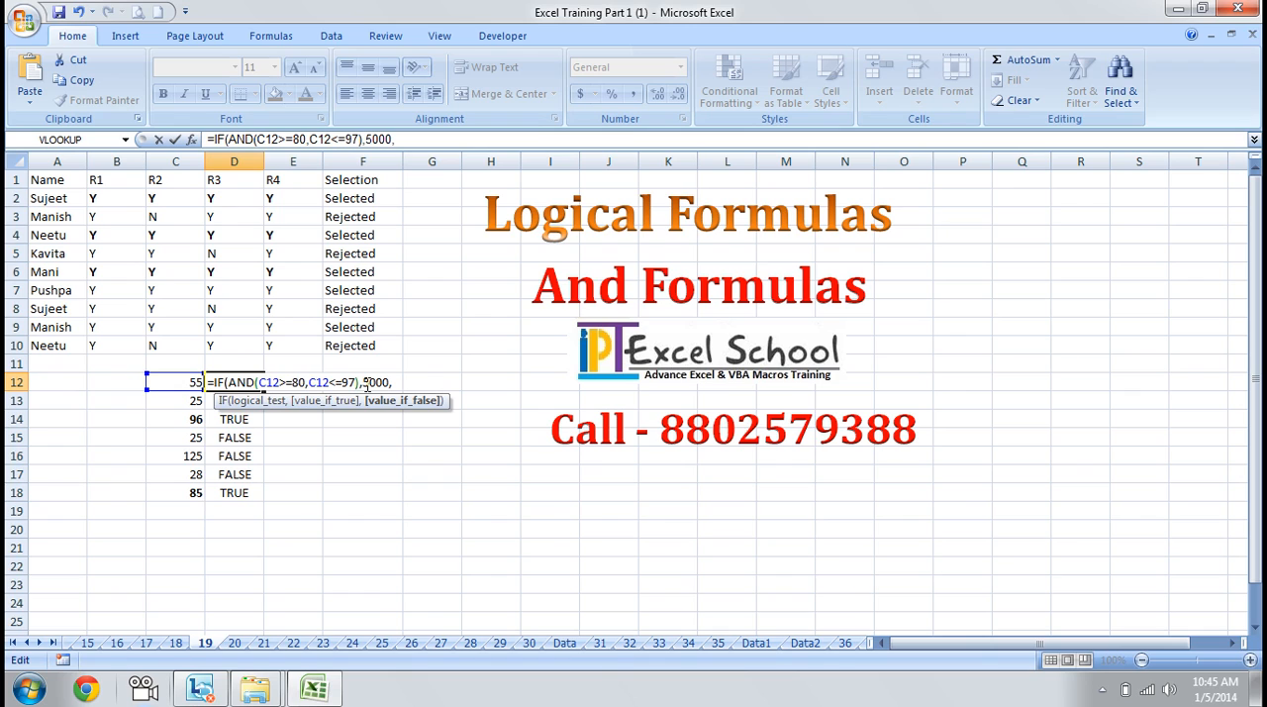
pyautogui.write('0)')
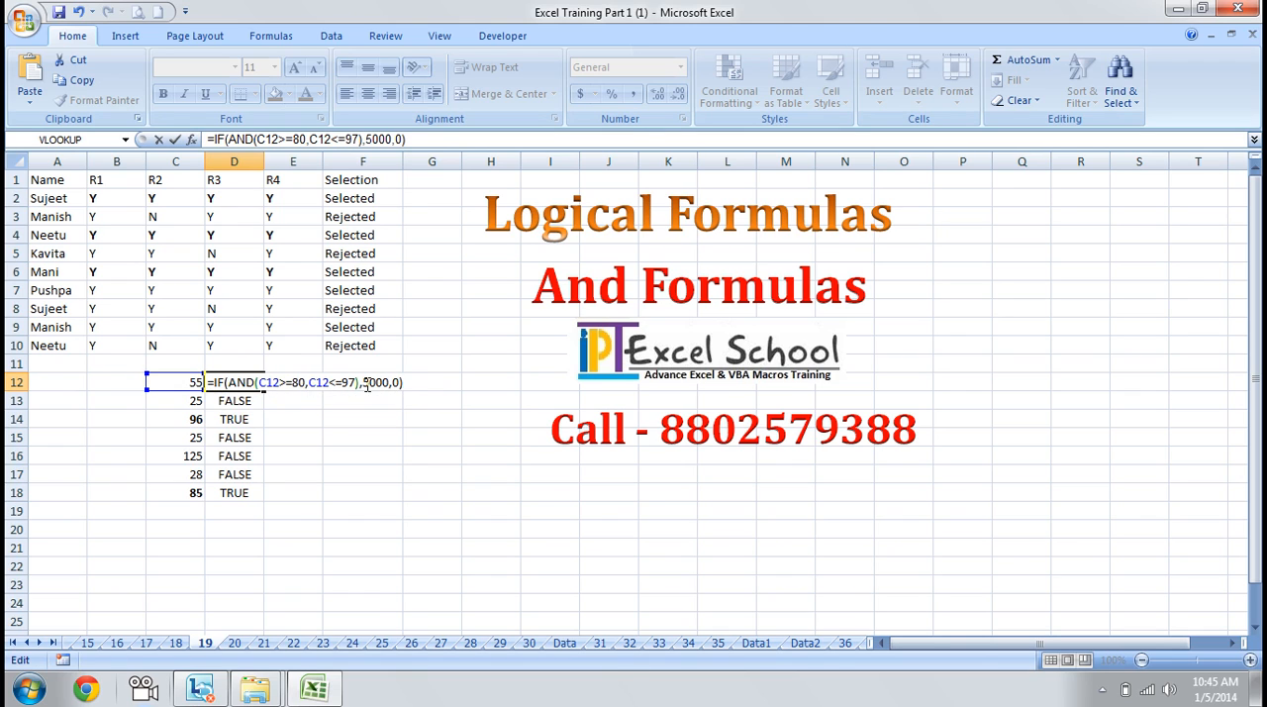
# Enter the IF(AND) formula in D12 and fill it down to D18
pyautogui.hotkey('ctrl', 'Return')
pyautogui.moveTo(263, 388); pyautogui.dragTo(266, 512)
pyautogui.click(260, 395)
# Make the results in D14 and D18 bold
pyautogui.press('Down')
pyautogui.press('Down')
pyautogui.press('Up')
pyautogui.hotkey('ctrl', 'b')
pyautogui.press('Down')
pyautogui.press('Down')
pyautogui.press('Down')
pyautogui.press('Down')
pyautogui.hotkey('ctrl', 'b')
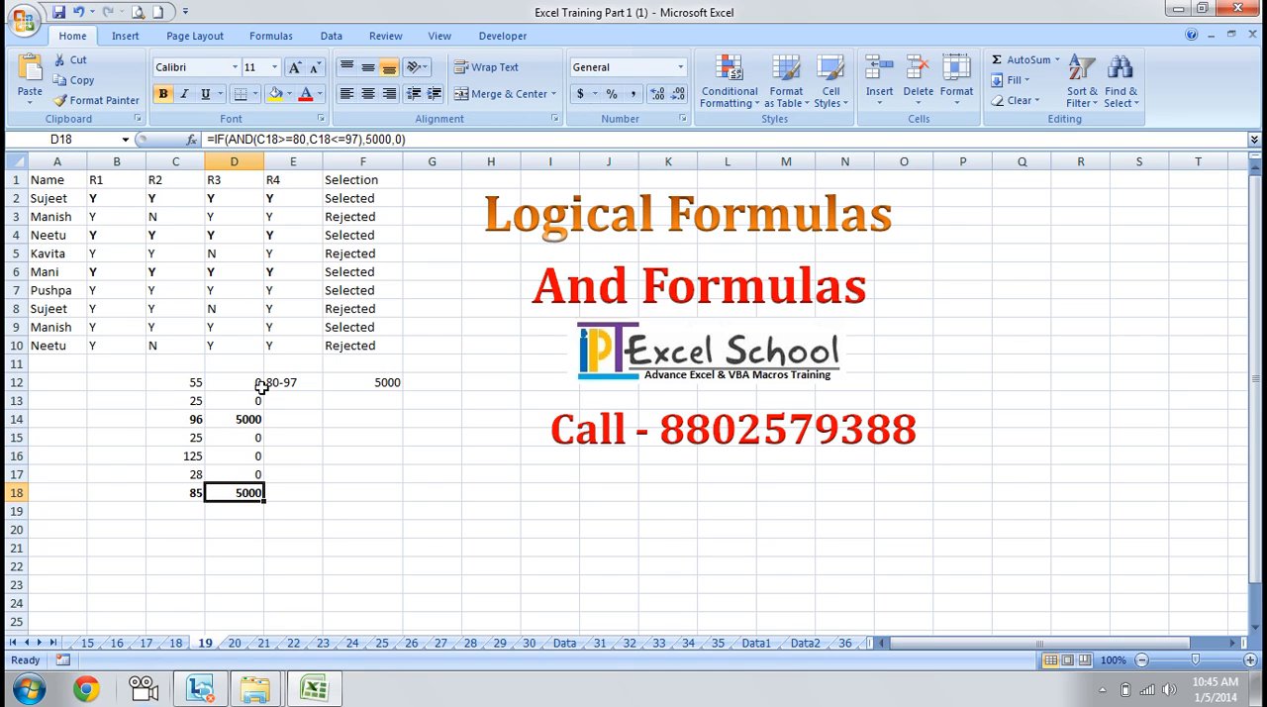
# Select D14 to review its copied IF(AND) formula
pyautogui.press('Right')
pyautogui.press('Right')
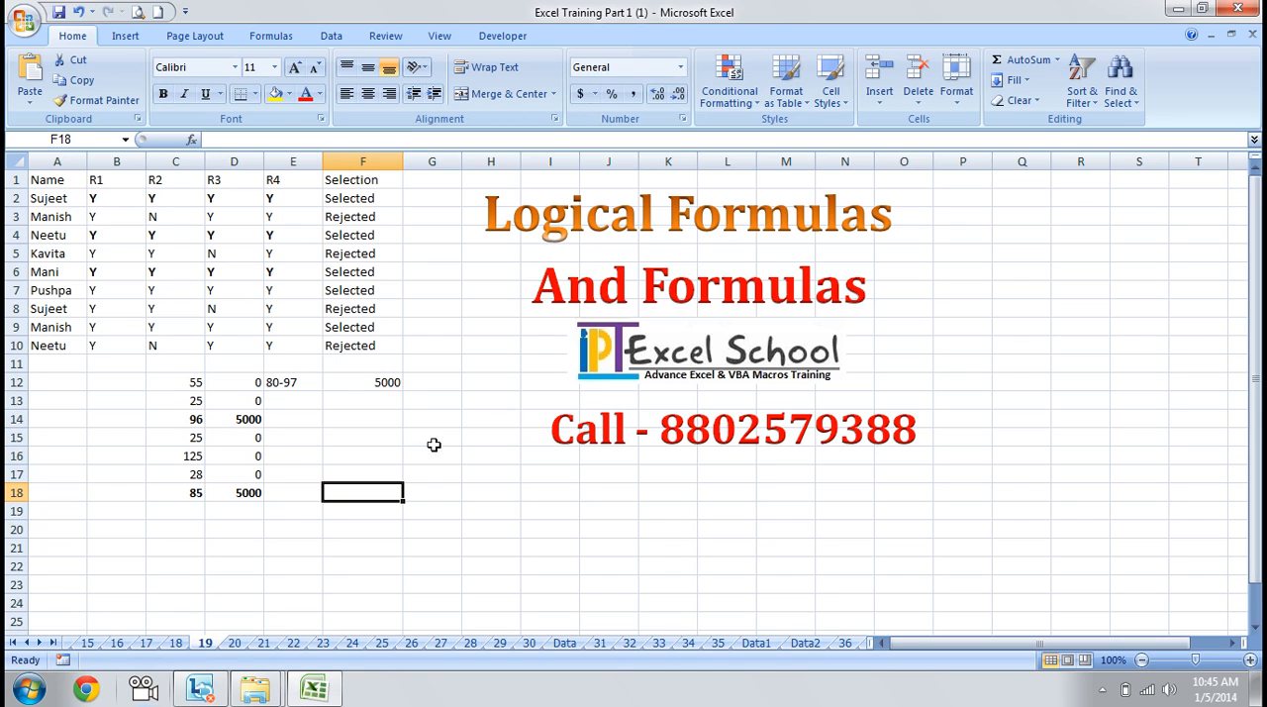
pyautogui.click(387, 424)
pyautogui.press('Left')
pyautogui.press('Left')
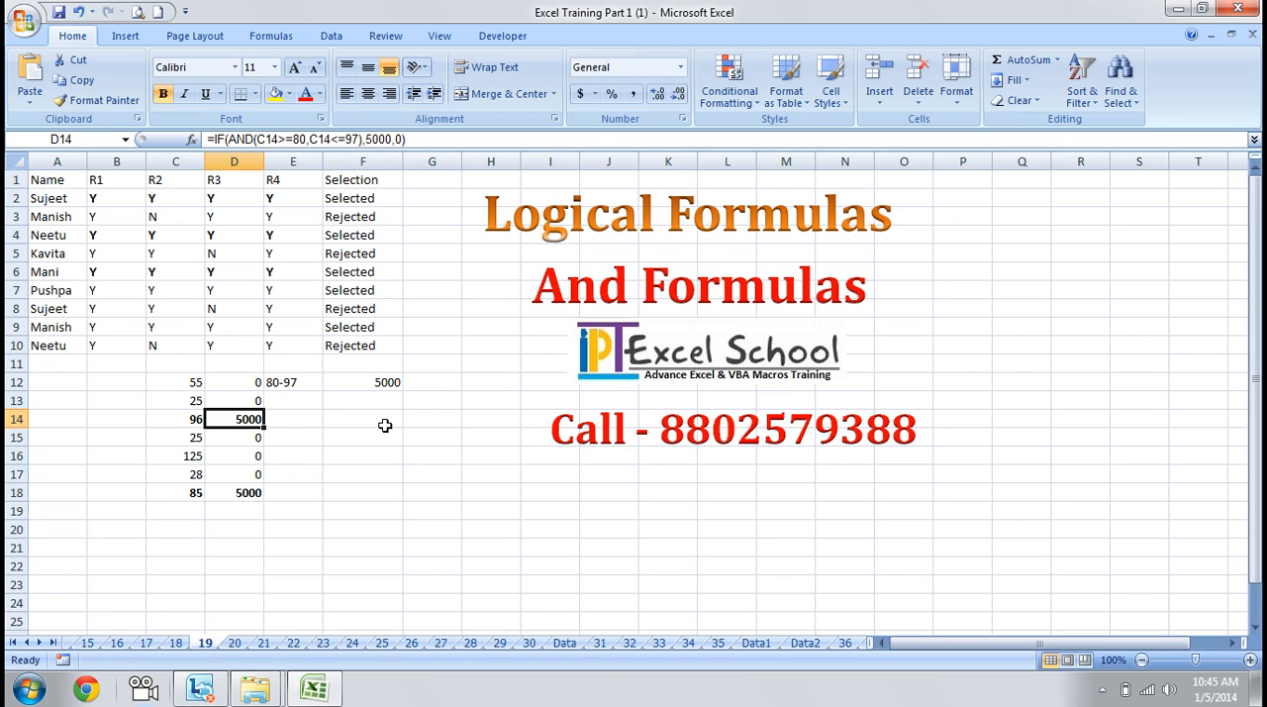